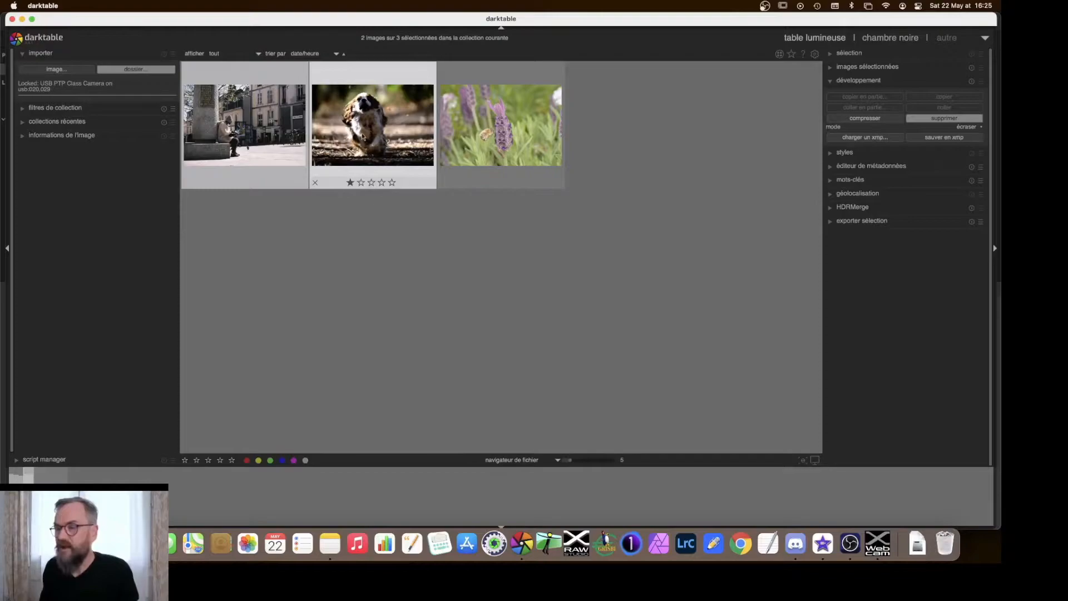
mouse_move(363, 132)
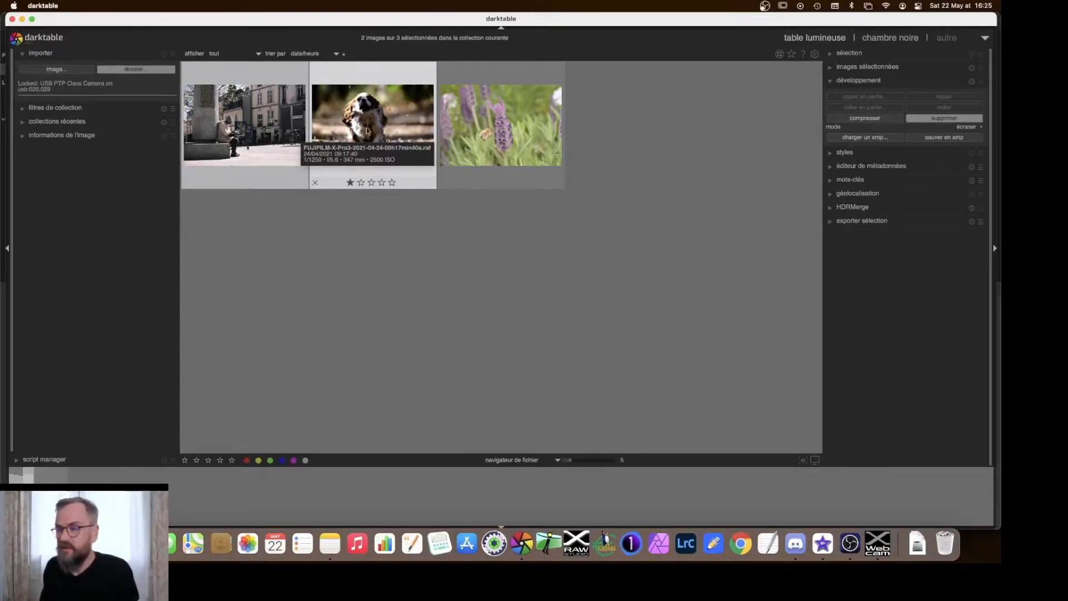
left_click(367, 131)
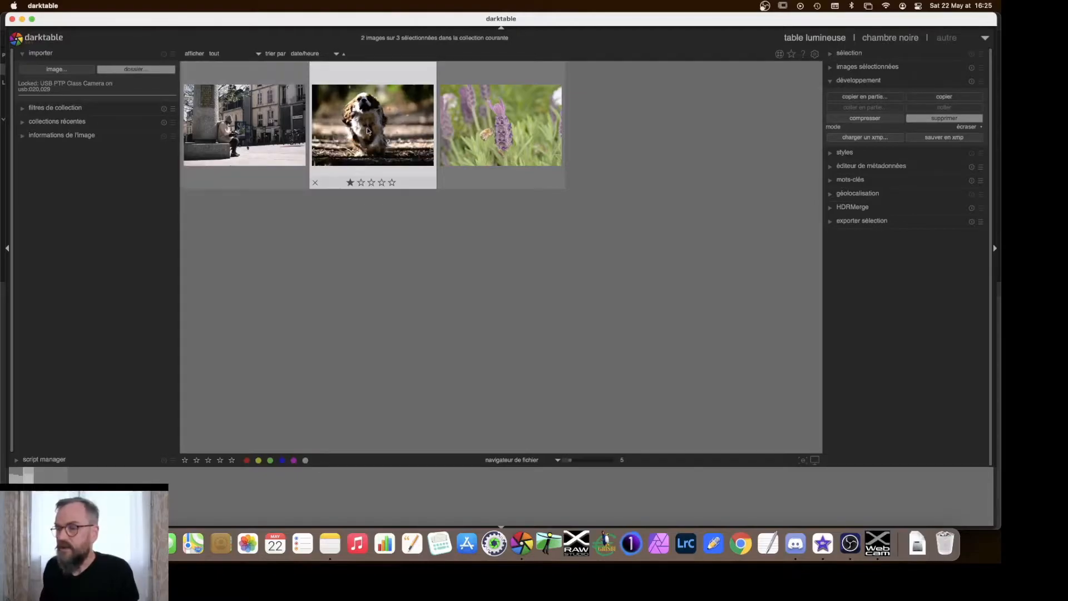
double_click(367, 132)
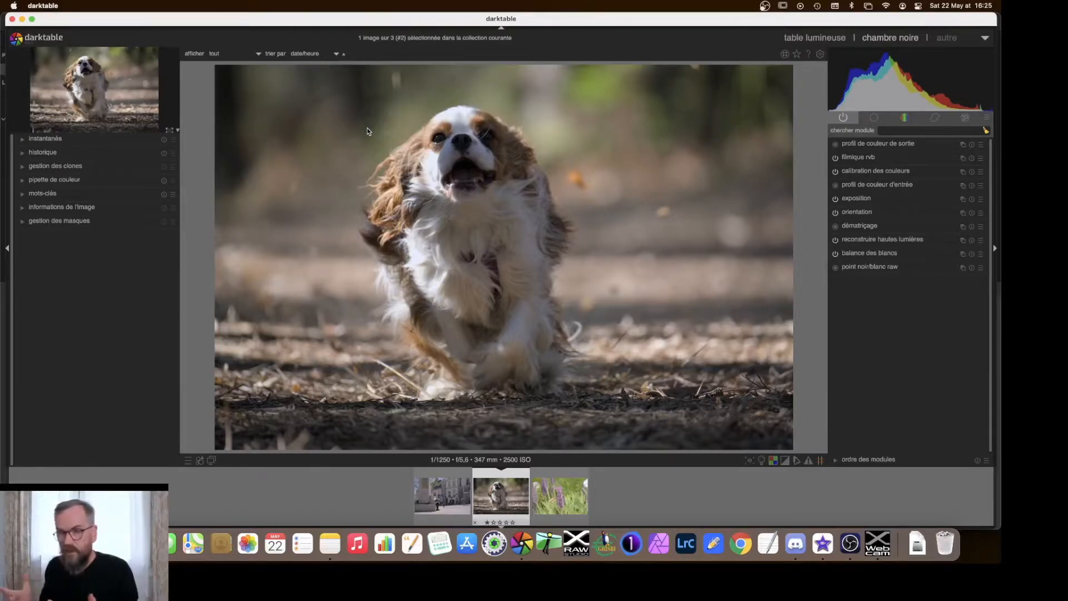
left_click(814, 38)
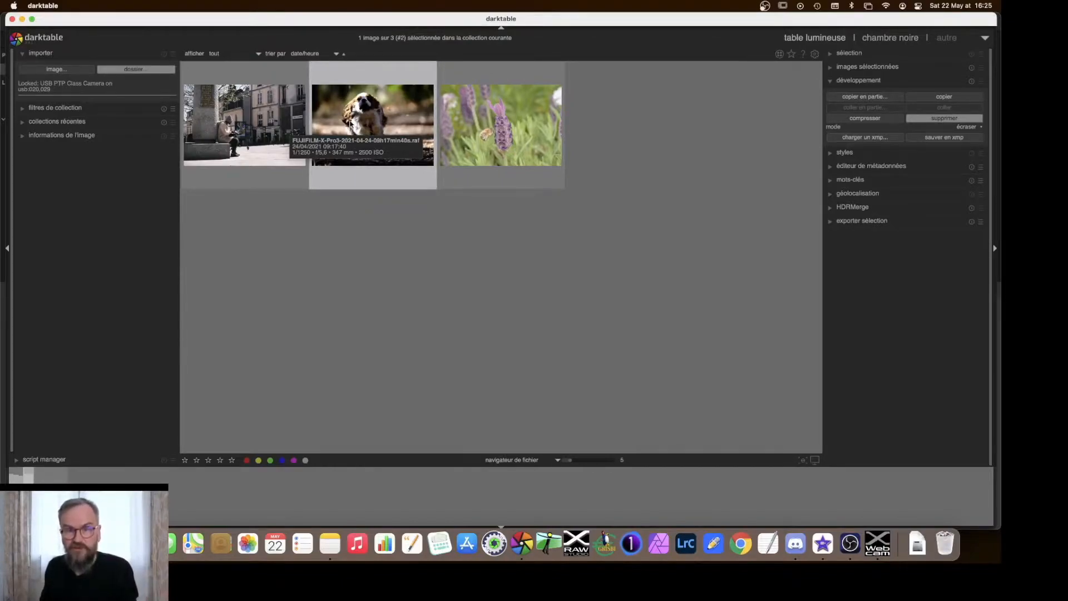
- Open the running dog photo in the darkroom and turn on the colour assessment view
mouse_move(375, 124)
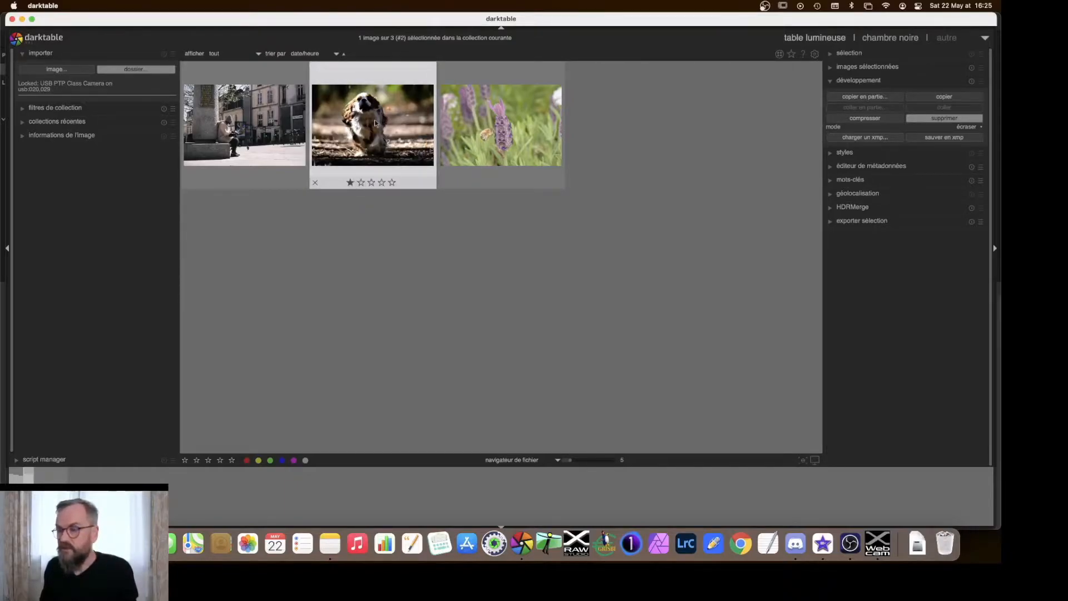
double_click(376, 123)
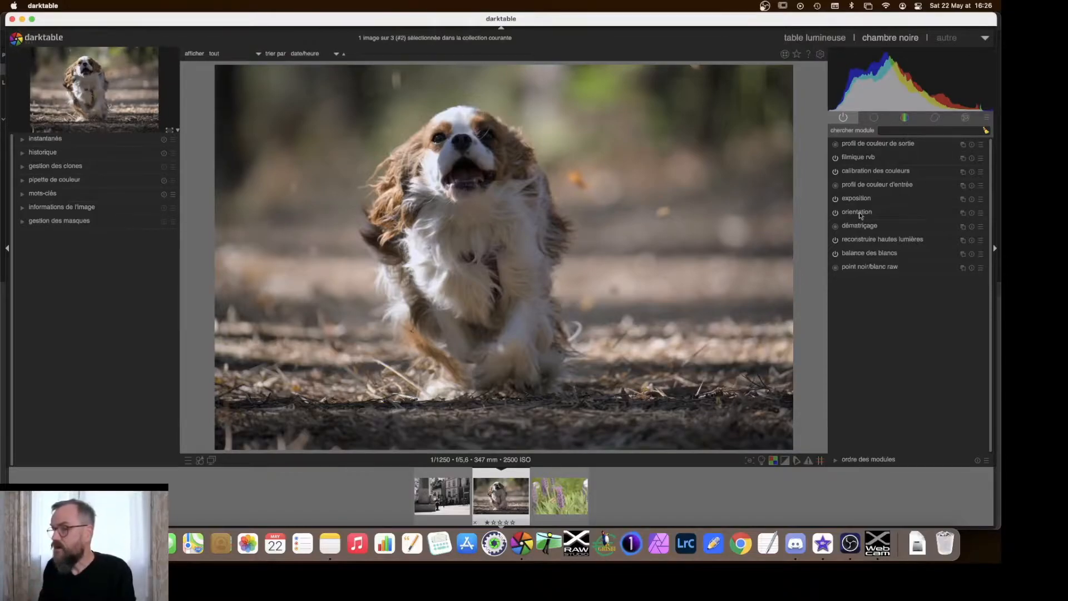
mouse_move(856, 202)
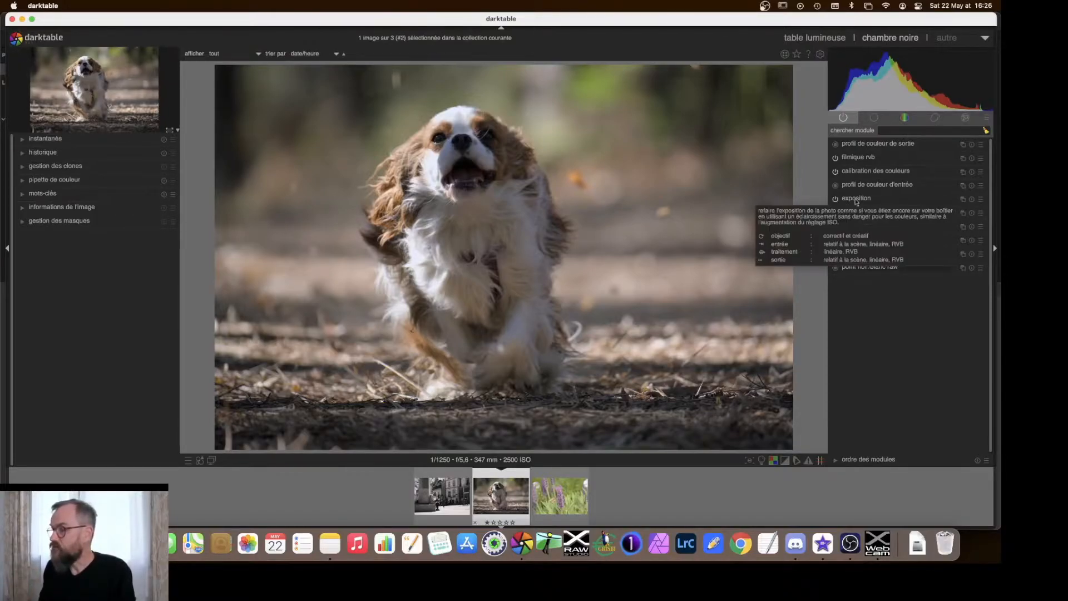
left_click(762, 461)
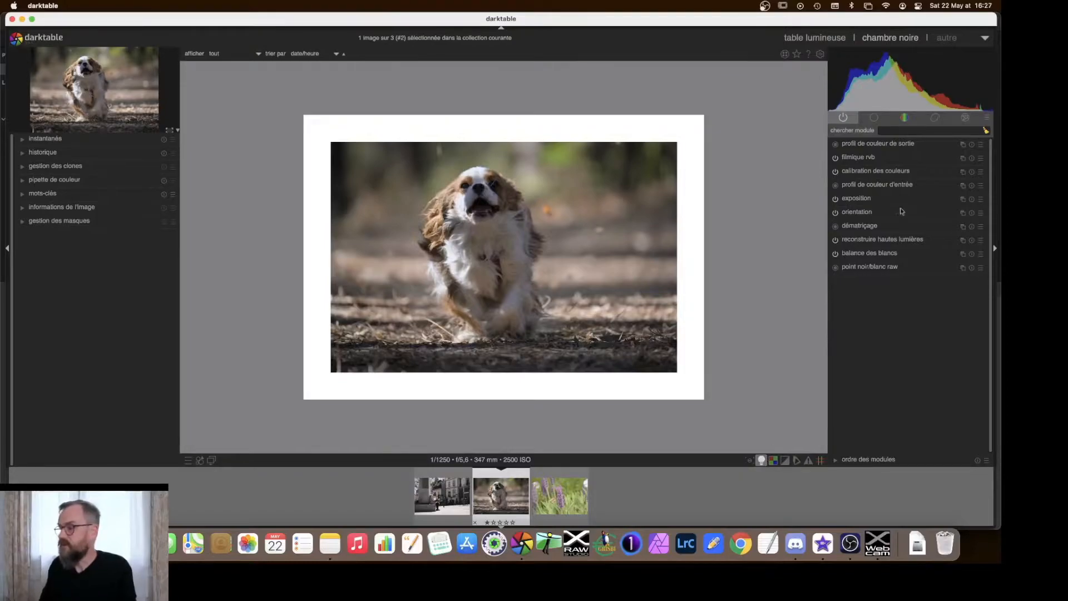
- Brighten the dog photo in the exposure module, trying values up to 2.25 EV and settling on about 1.49 EV
left_click(863, 199)
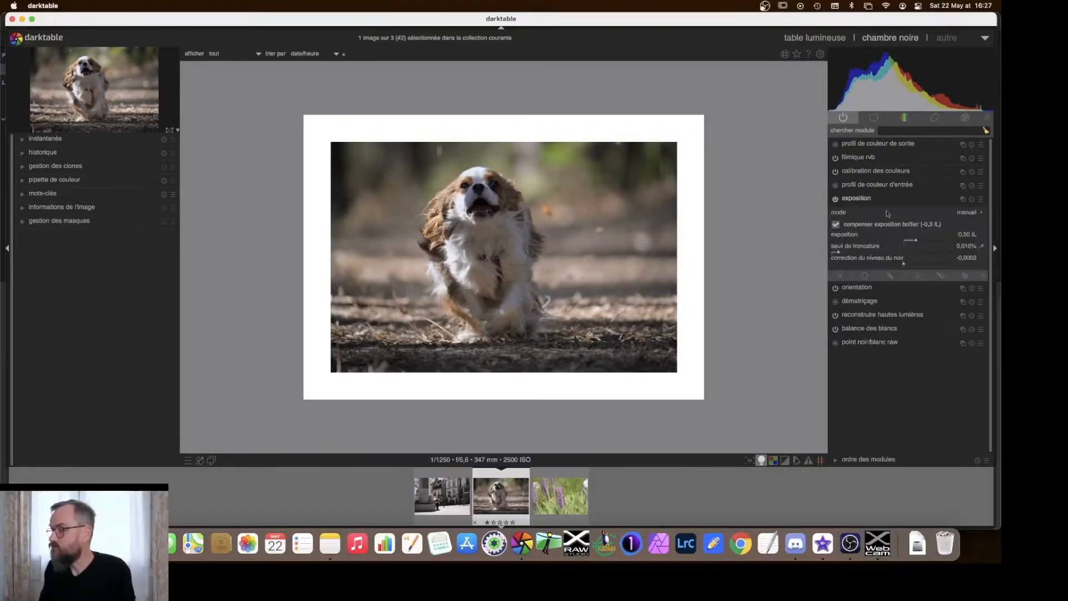
left_click_drag(917, 243, 941, 243)
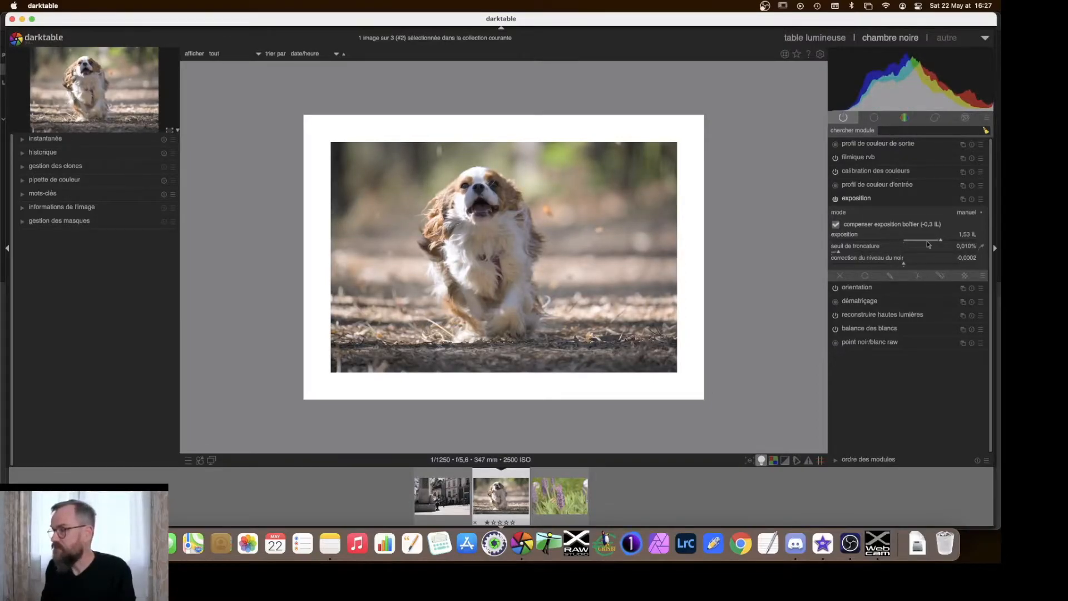
left_click_drag(940, 240, 943, 240)
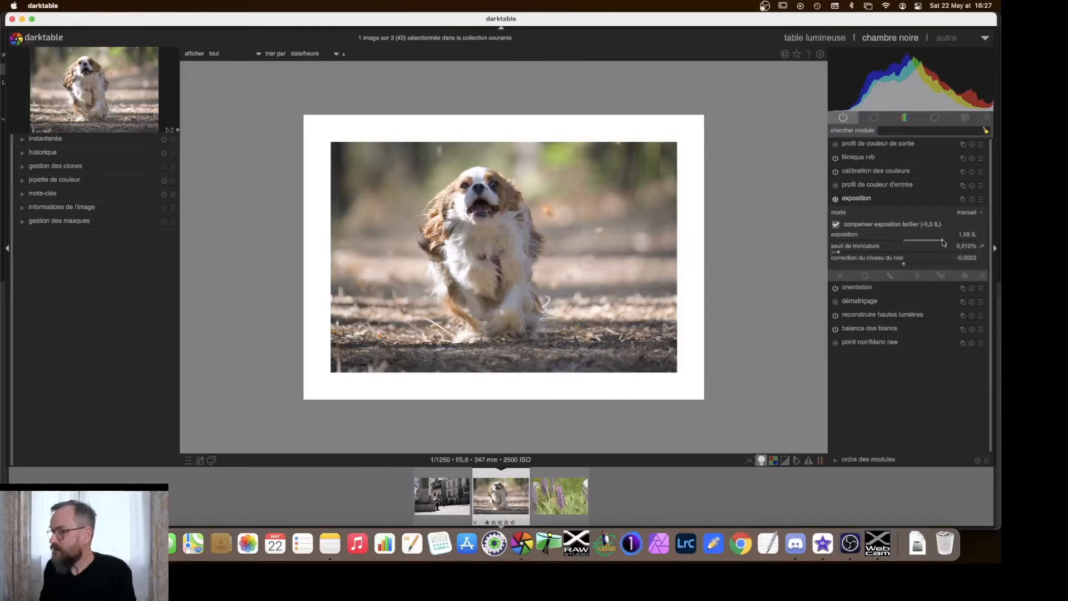
left_click_drag(944, 242, 959, 242)
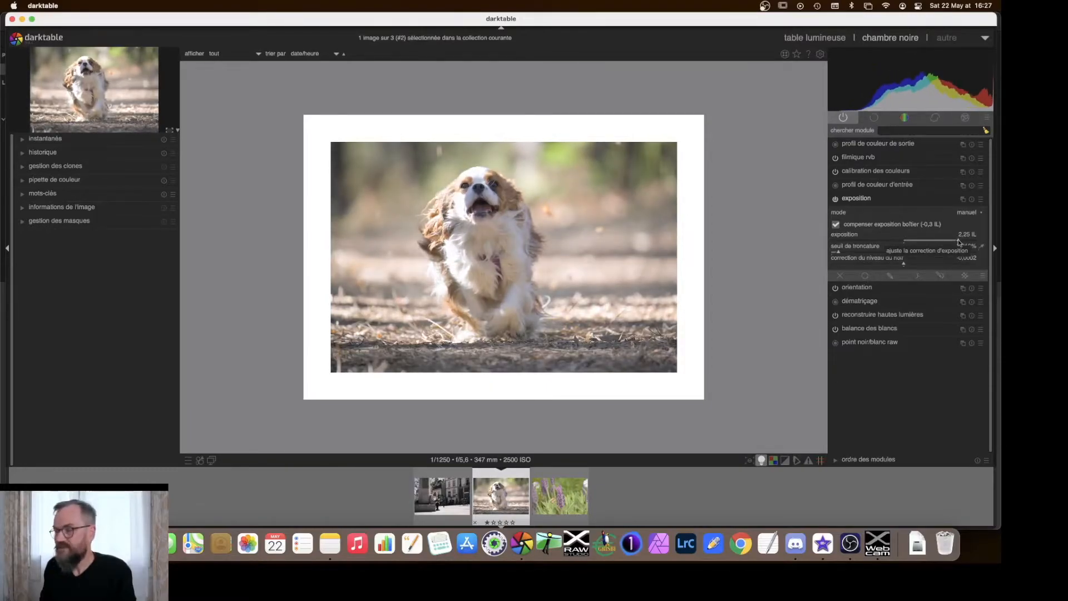
left_click_drag(958, 243, 940, 242)
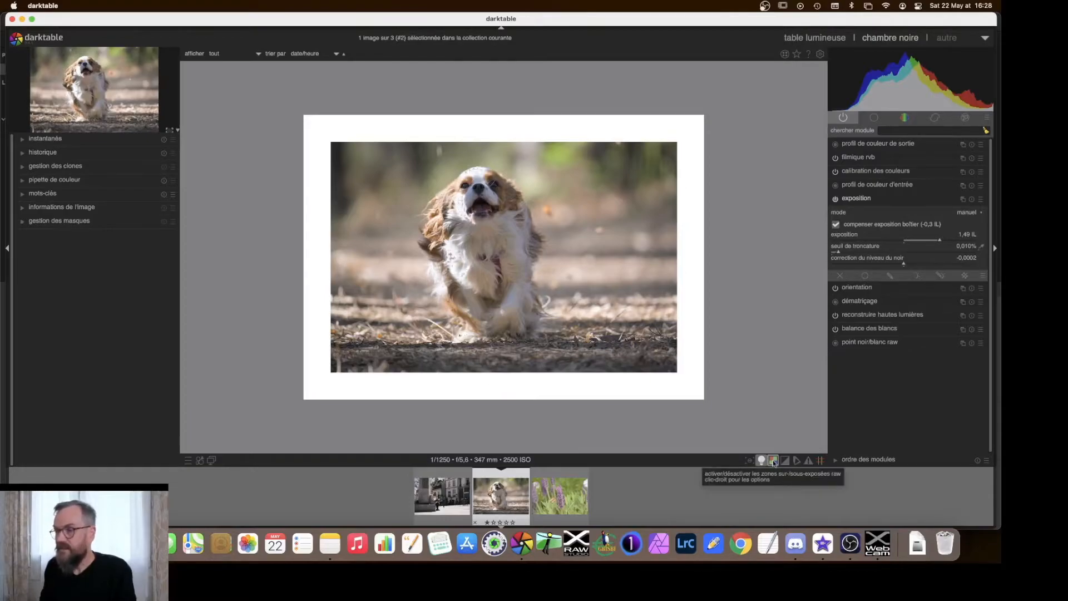
- Leave the colour assessment view and check the dog photo with the raw over-exposure indicator, switching the indicator back off
left_click(773, 461)
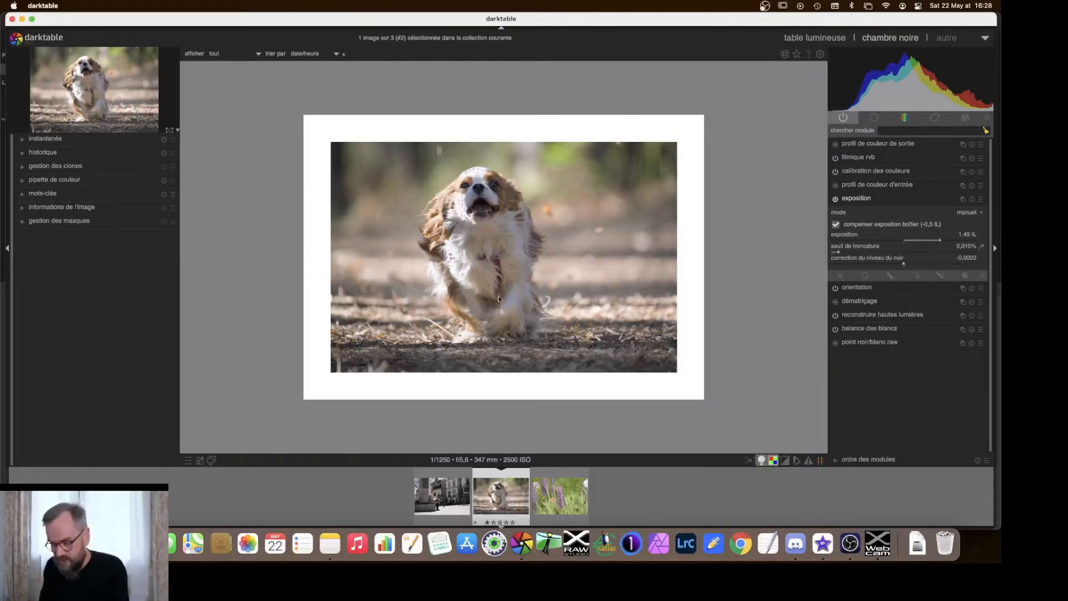
key("ctrl+b")
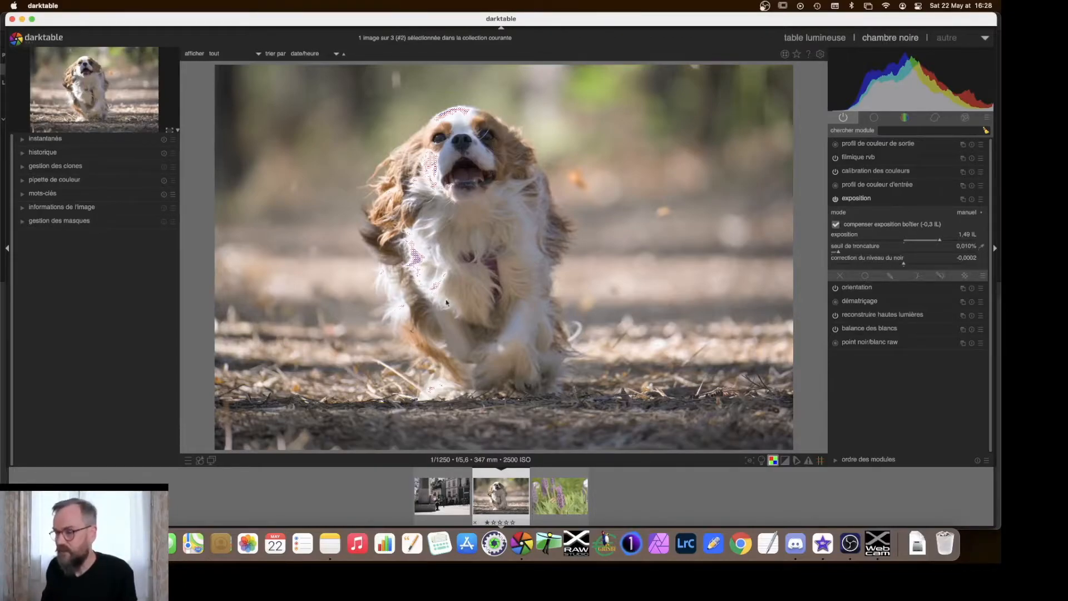
left_click(774, 461)
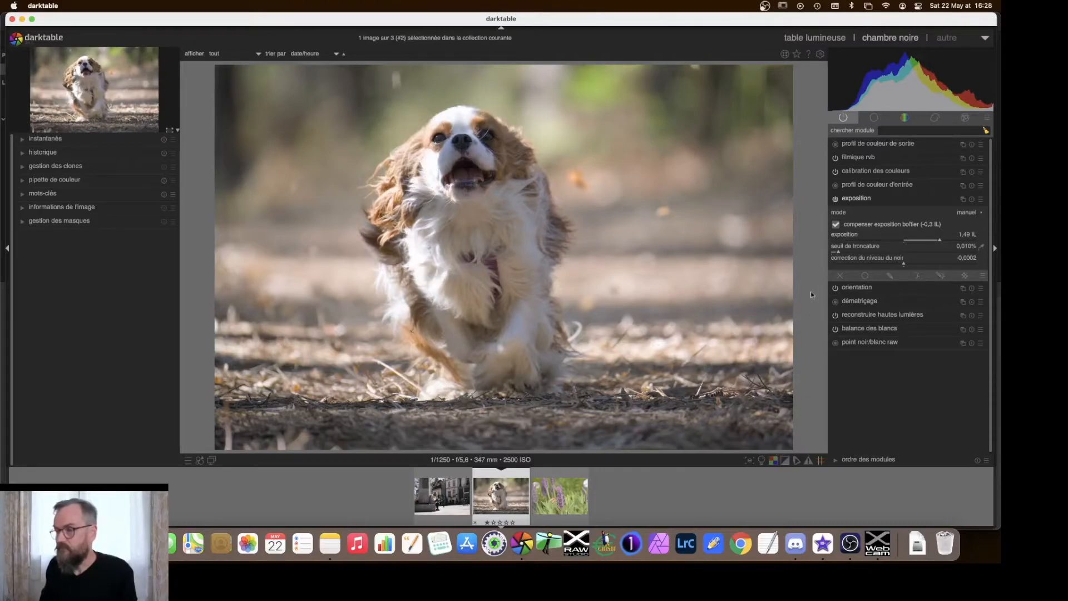
- Raise the dog photo's exposure to about 1.61 EV and collapse the exposure module
left_click_drag(940, 243, 943, 241)
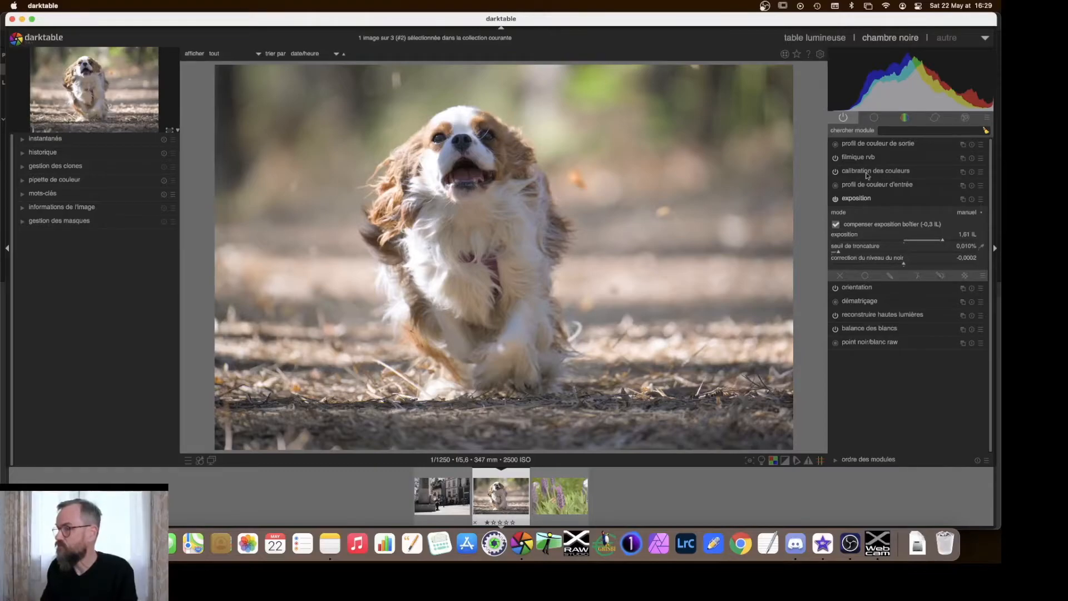
mouse_move(866, 161)
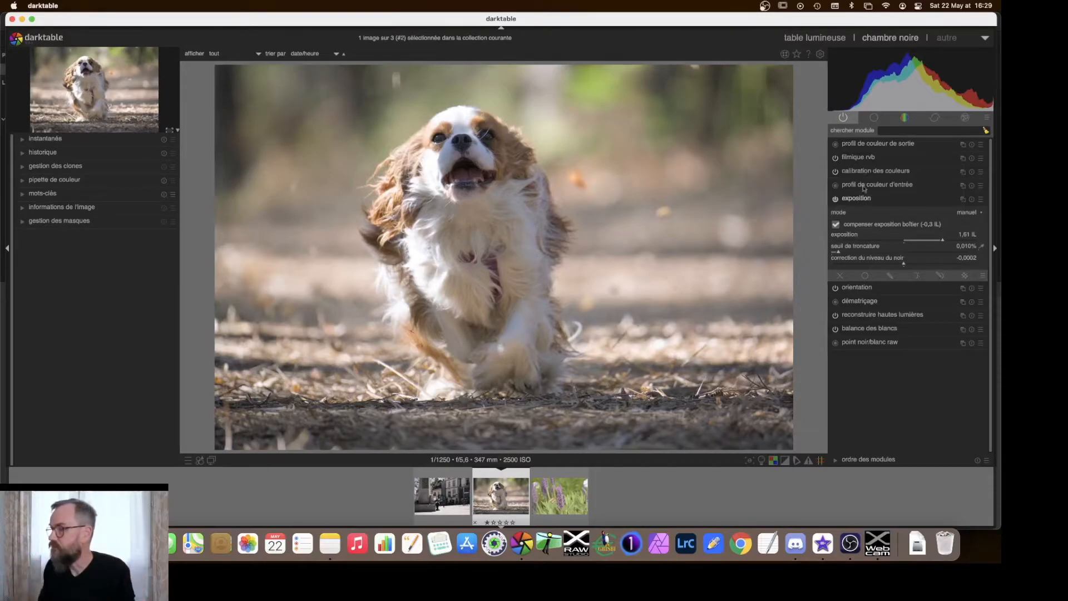
left_click(857, 203)
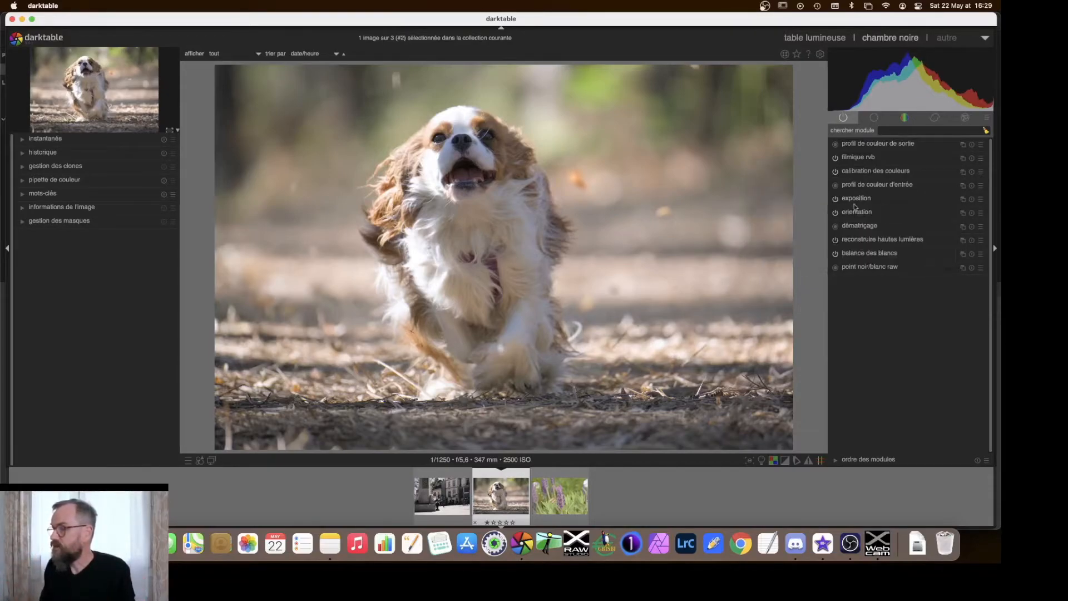
- In filmic rgb, set the dog photo's white relative exposure to about +5.90 EV and black relative exposure to about -4.63 EV
left_click(863, 157)
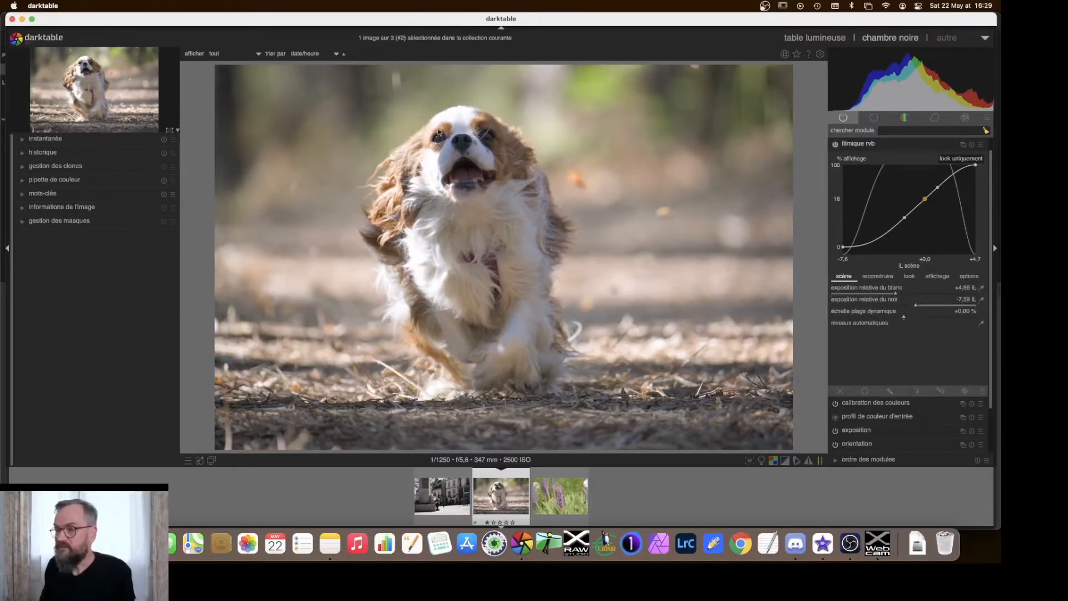
left_click_drag(896, 296, 926, 296)
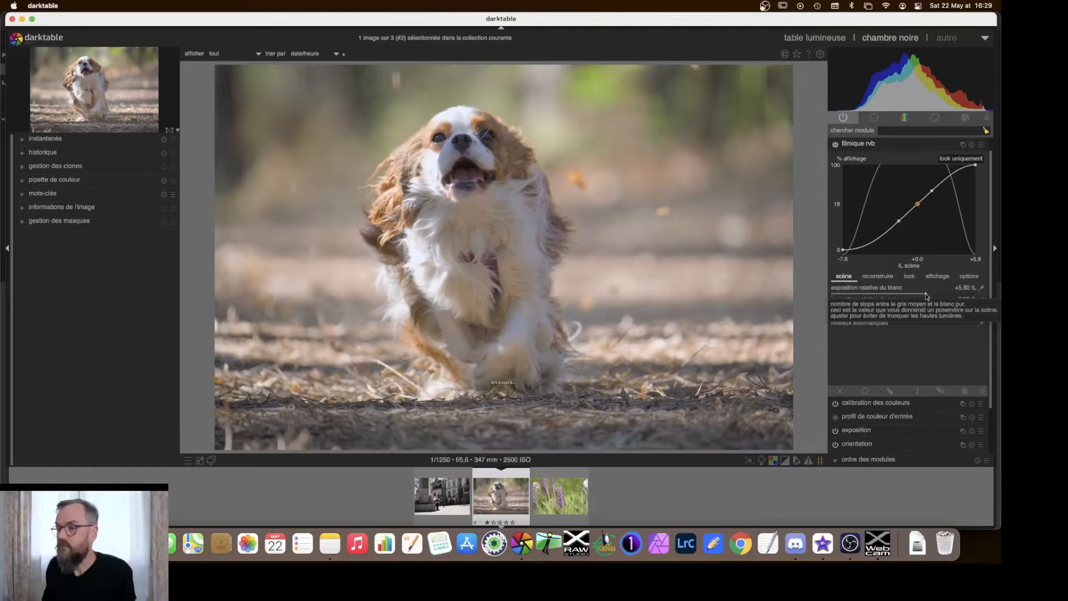
left_click_drag(916, 307, 955, 306)
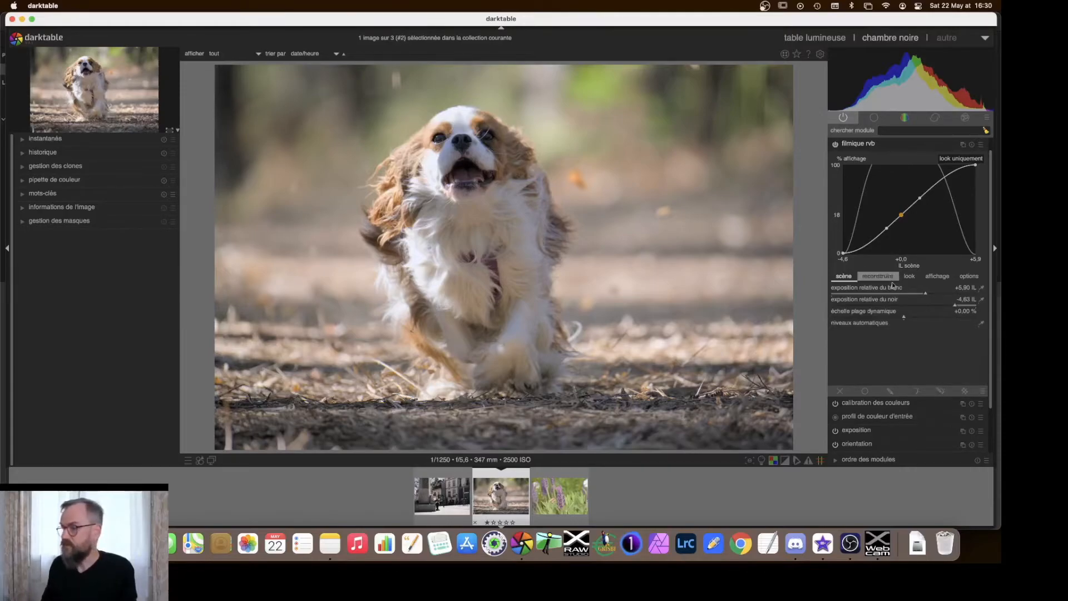
- Check the dog photo's raw over-exposed areas and the look settings of filmic rgb, returning to the scene settings
left_click(772, 461)
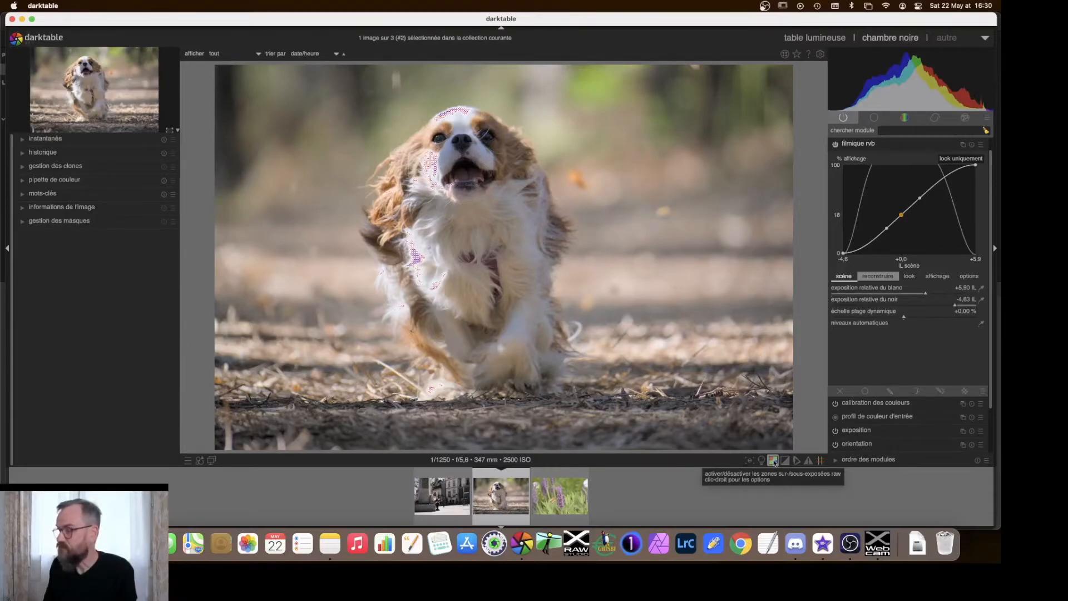
left_click(774, 460)
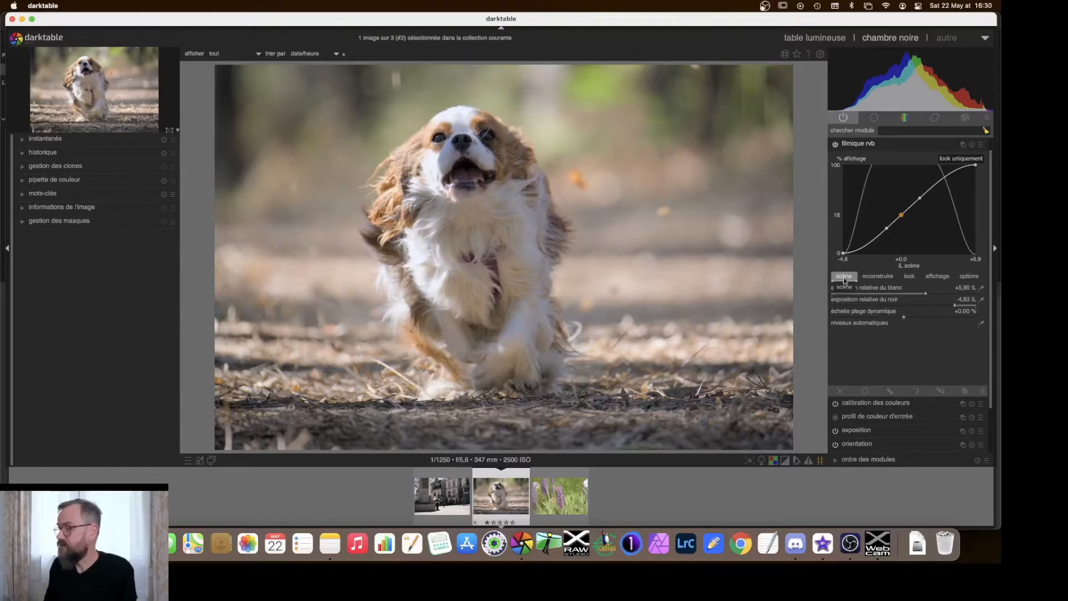
left_click(909, 276)
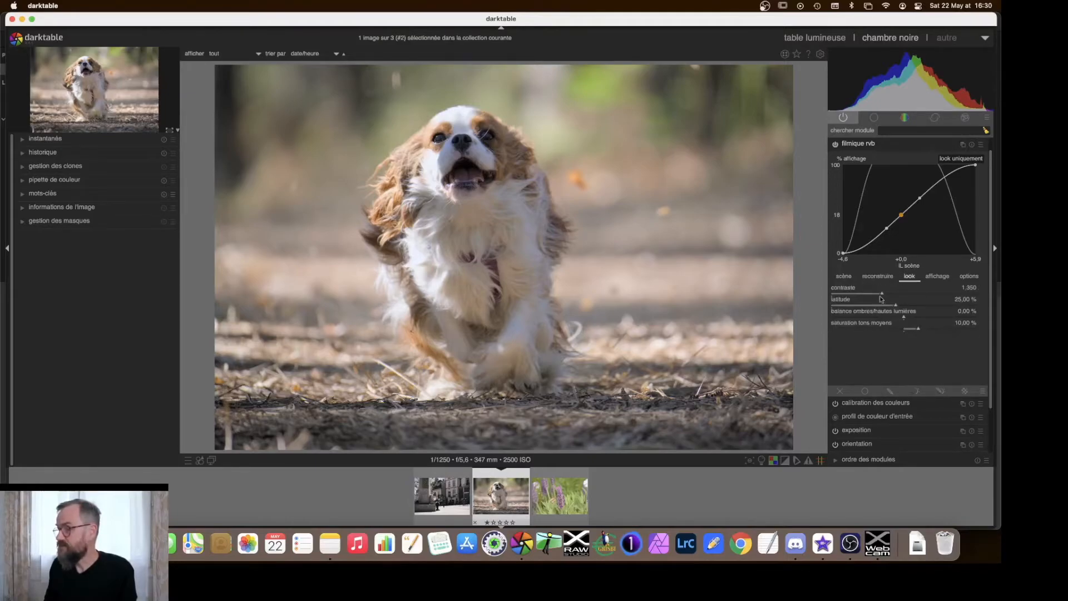
left_click(844, 277)
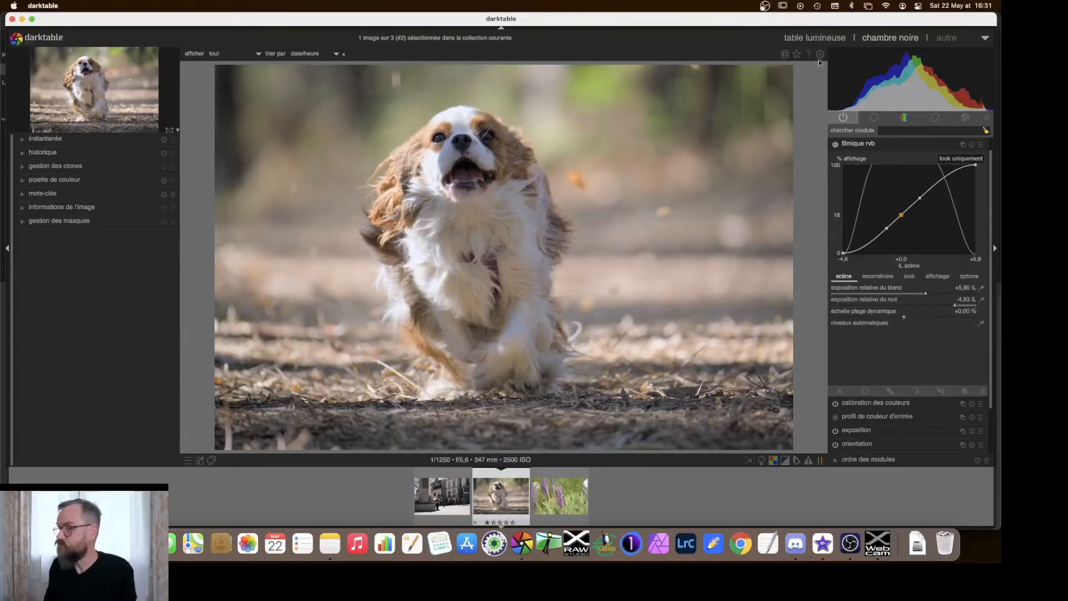
- Return to the lighttable, open the photo of the person seated by the monument in the darkroom and collapse filmic rgb
left_click(801, 38)
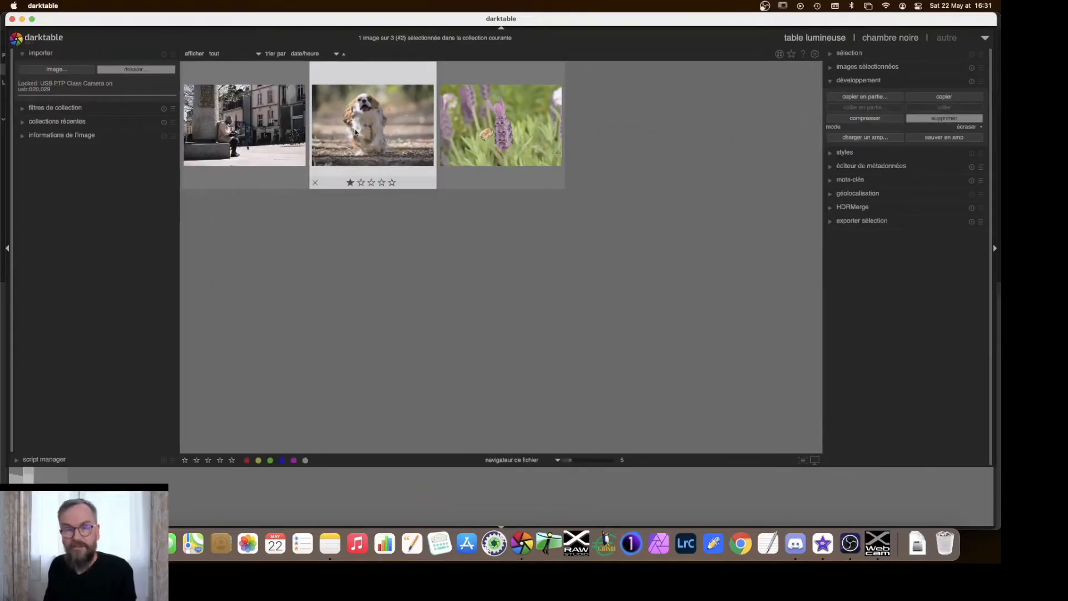
double_click(274, 123)
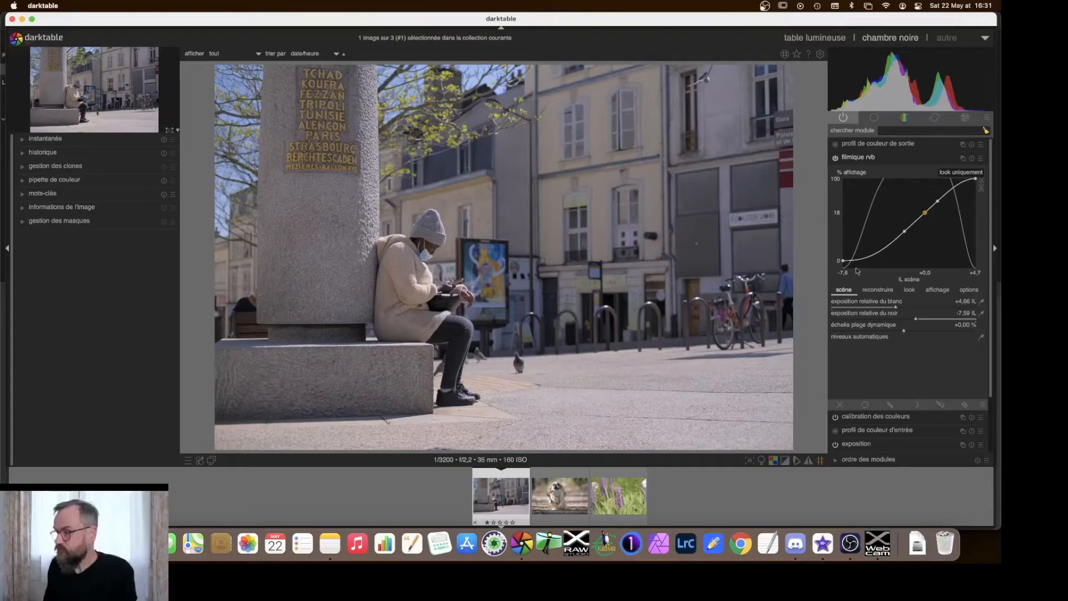
left_click(859, 158)
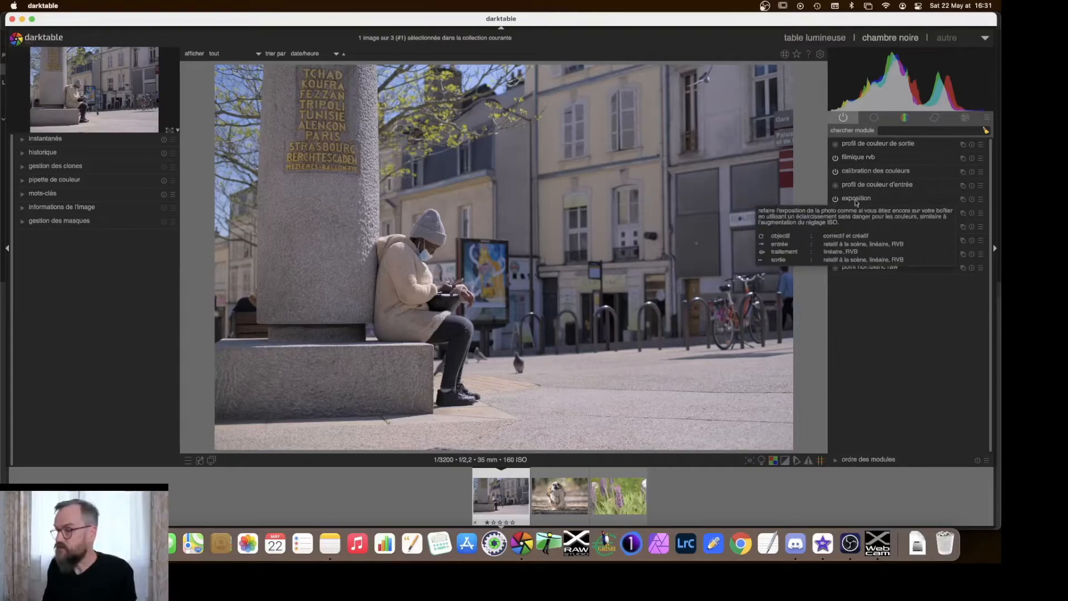
- Turn on the colour assessment view and set the street photo's exposure to about 0.74 EV
left_click(856, 199)
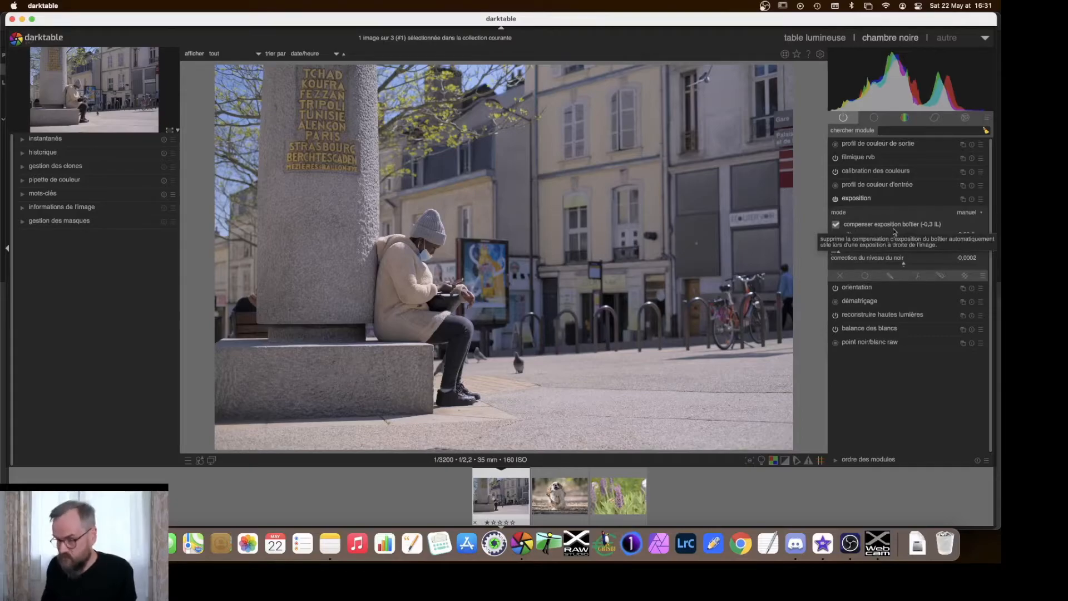
left_click(761, 461)
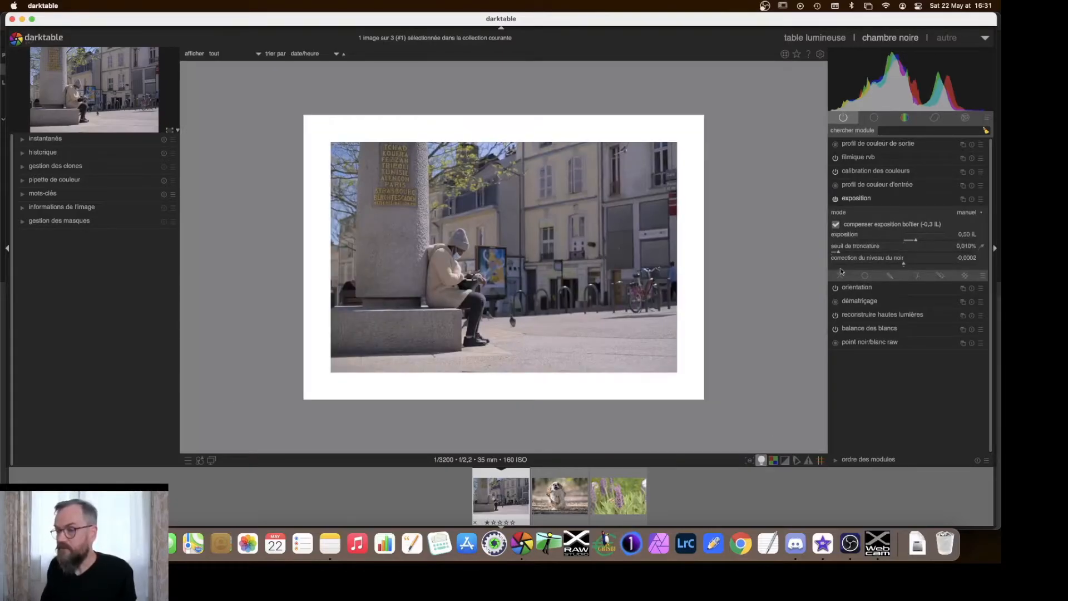
left_click_drag(915, 240, 921, 241)
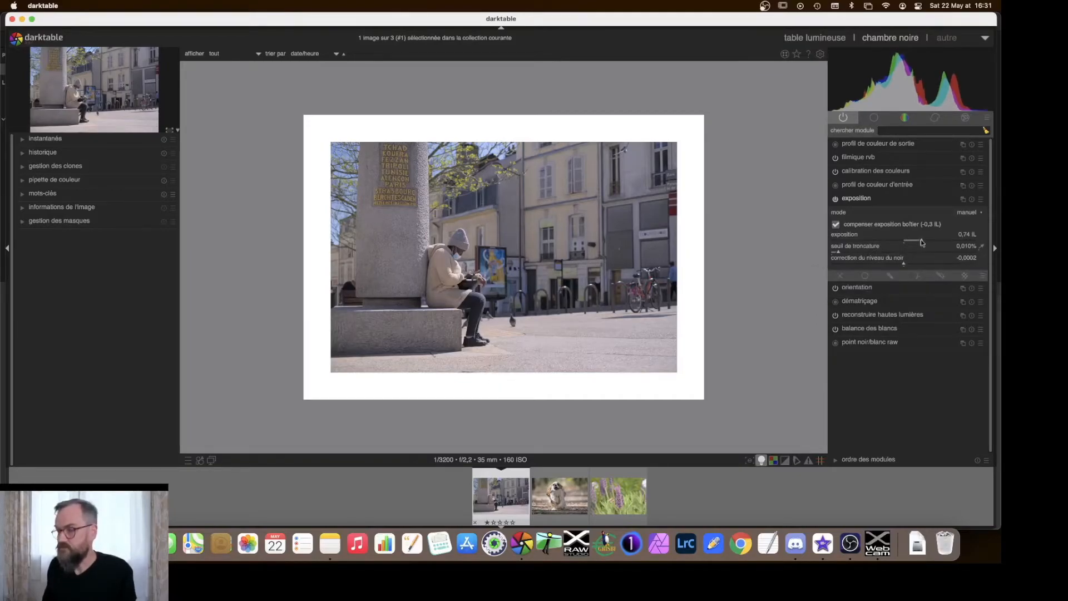
left_click(856, 199)
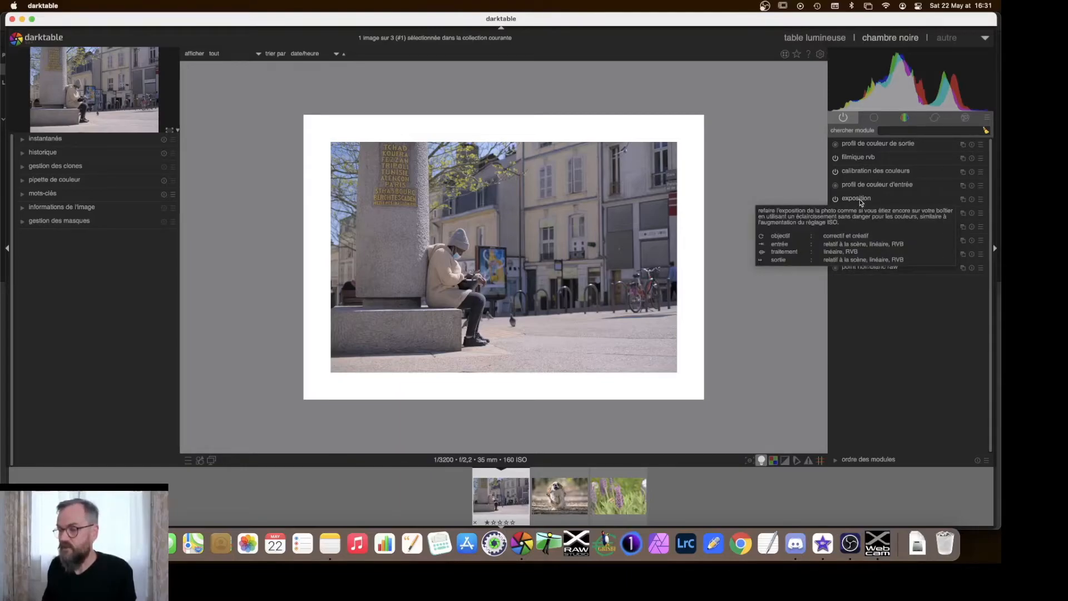
- In filmic rgb, set the street photo's white relative exposure to about +3.70 EV and black relative exposure to about -6.85 EV
left_click(857, 157)
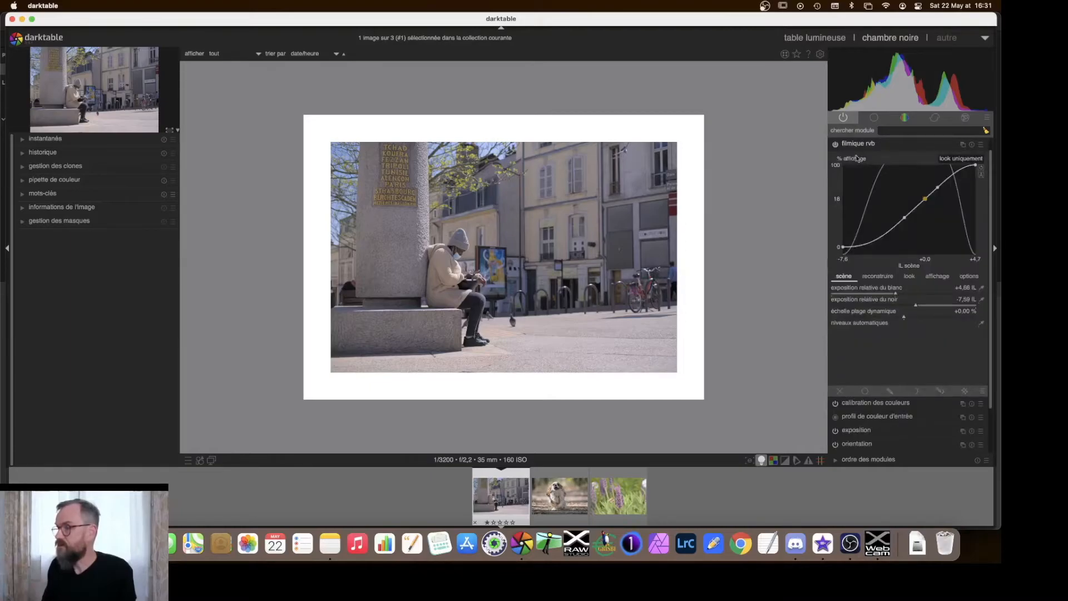
left_click_drag(895, 295, 873, 296)
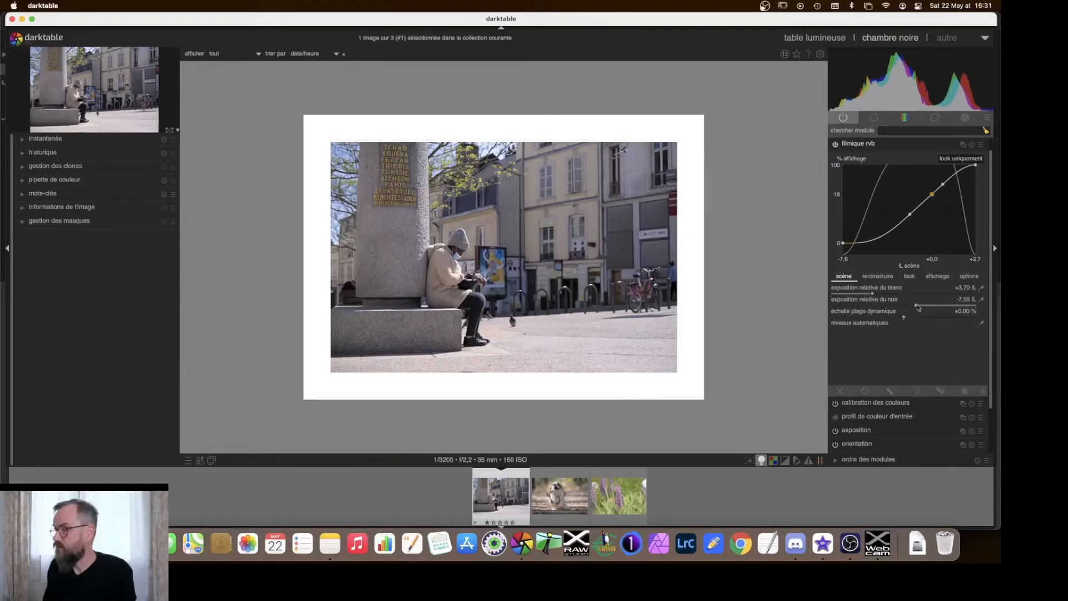
left_click_drag(918, 308, 926, 308)
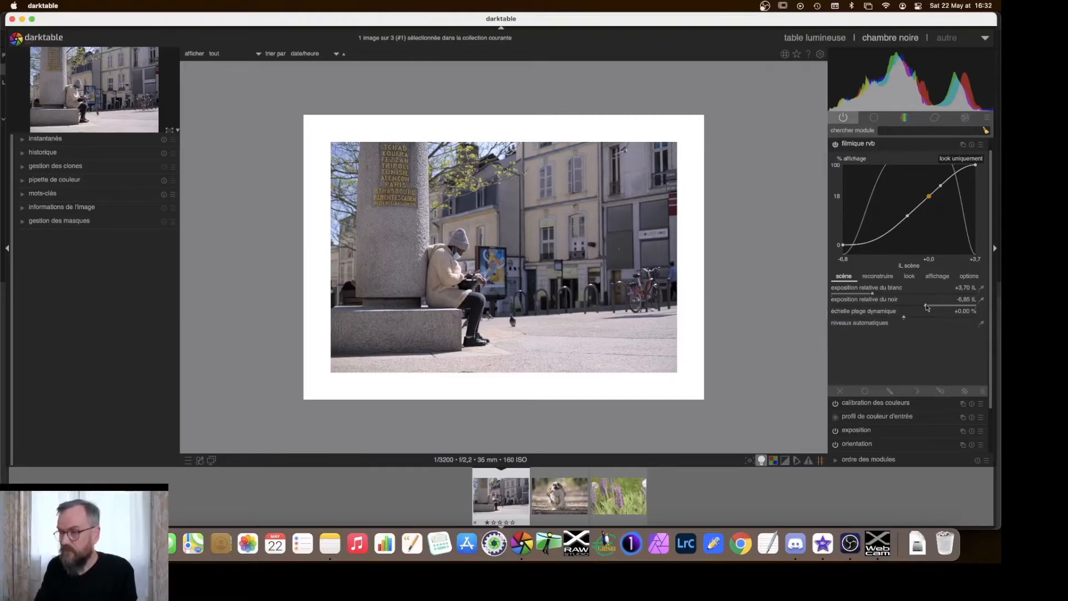
- Compare the street photo with and without the colour assessment view, leave that view off, check the raw over-exposed areas, and collapse filmic rgb
key("ctrl+b")
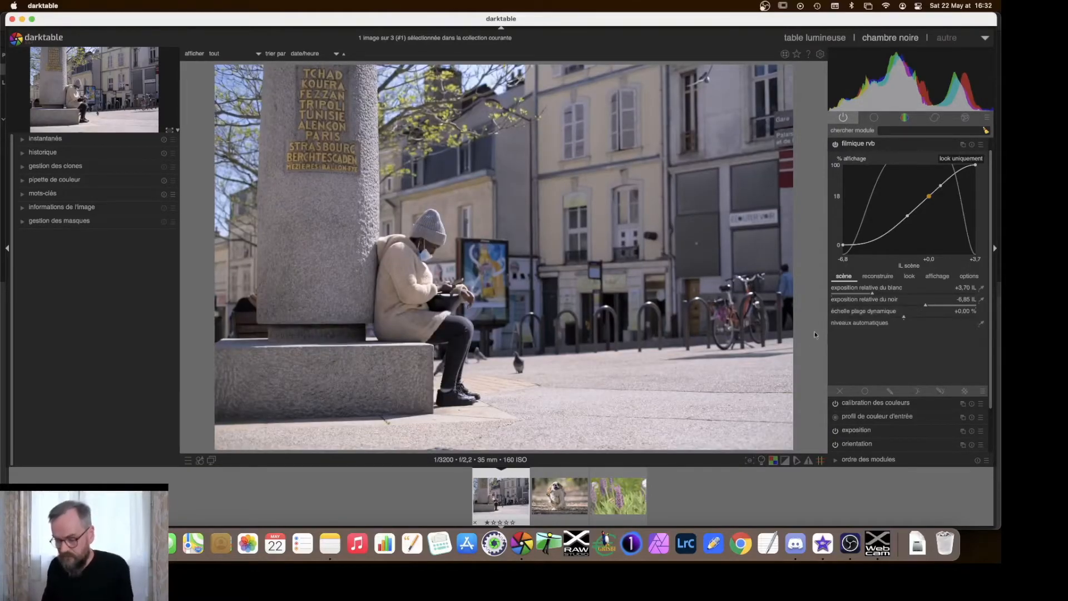
key("ctrl+b")
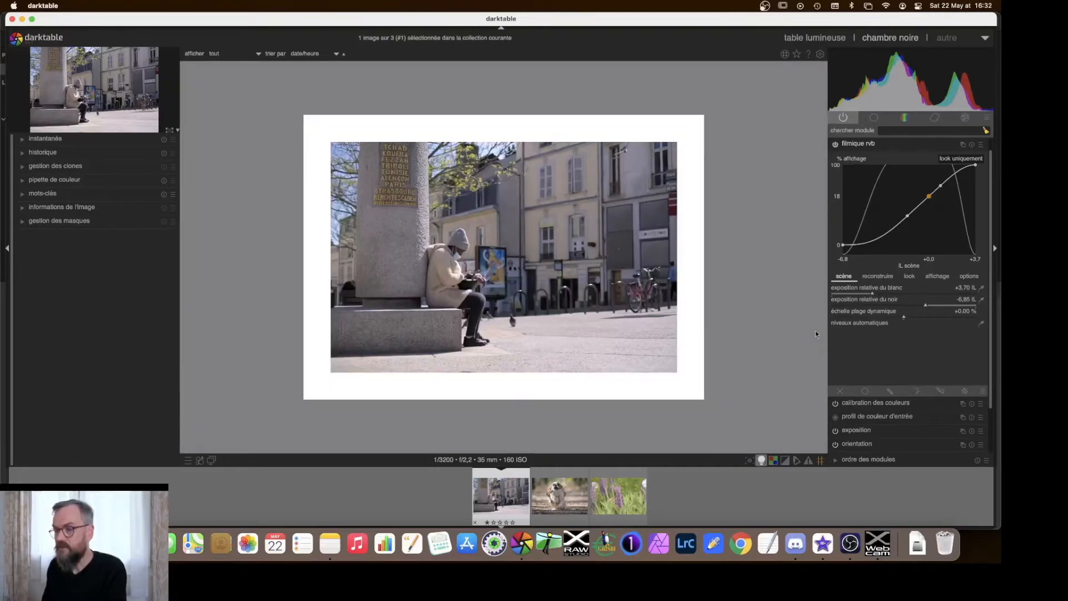
key("ctrl+b")
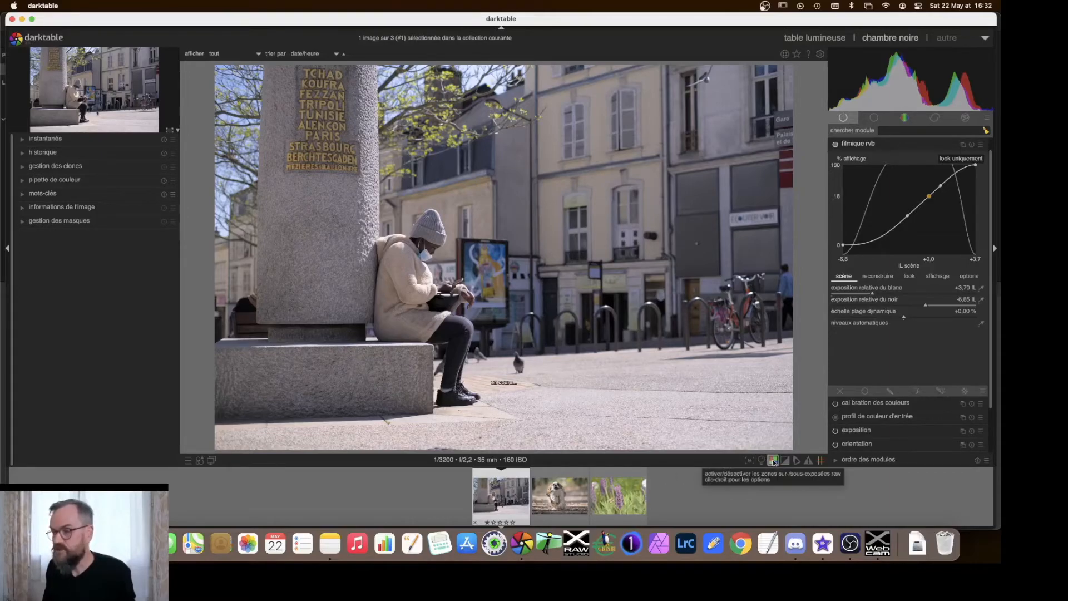
left_click(773, 460)
left_click(773, 460)
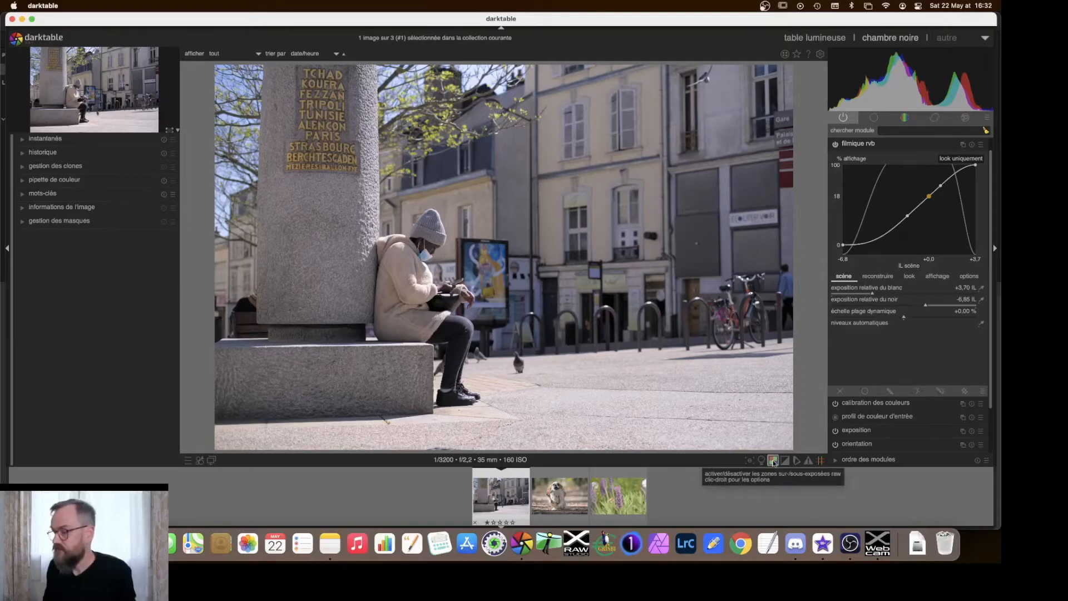
left_click(773, 462)
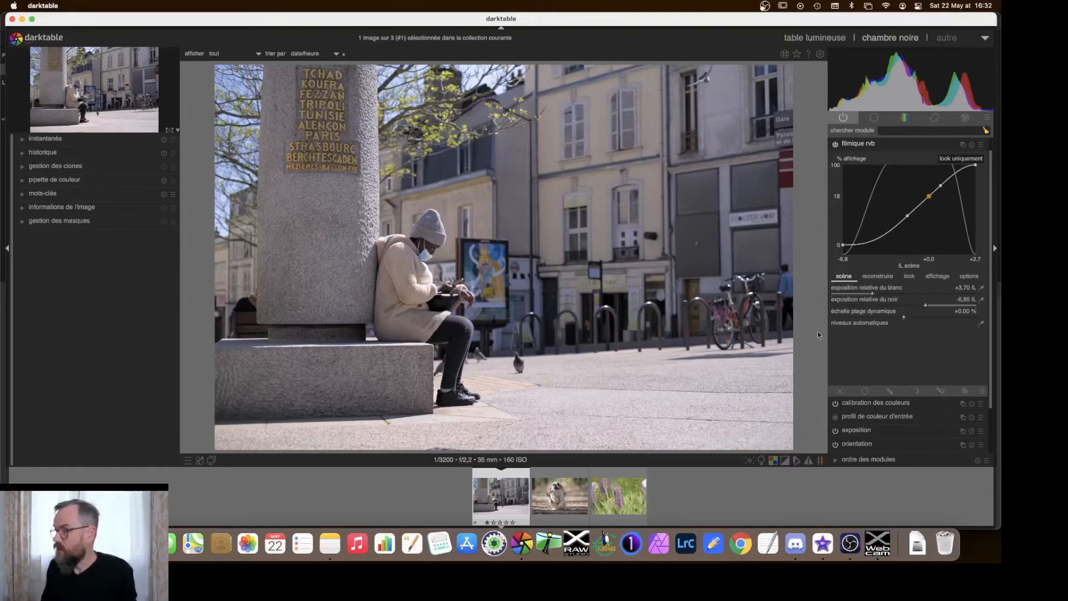
left_click(860, 145)
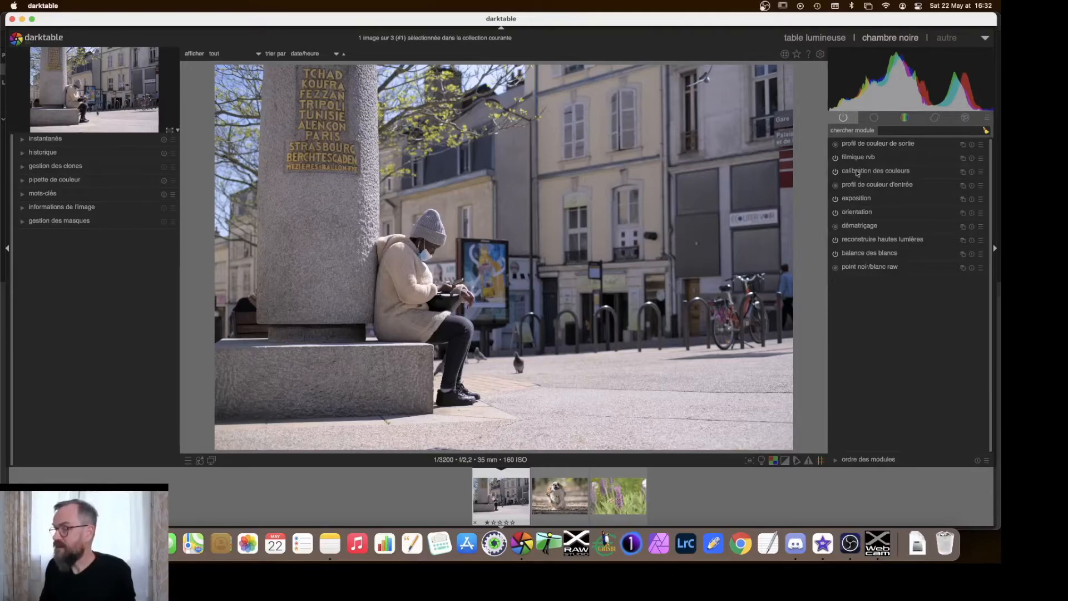
- Try an illuminant hue of about 110° in the street photo's color calibration, and move it back to its starting value
left_click(857, 172)
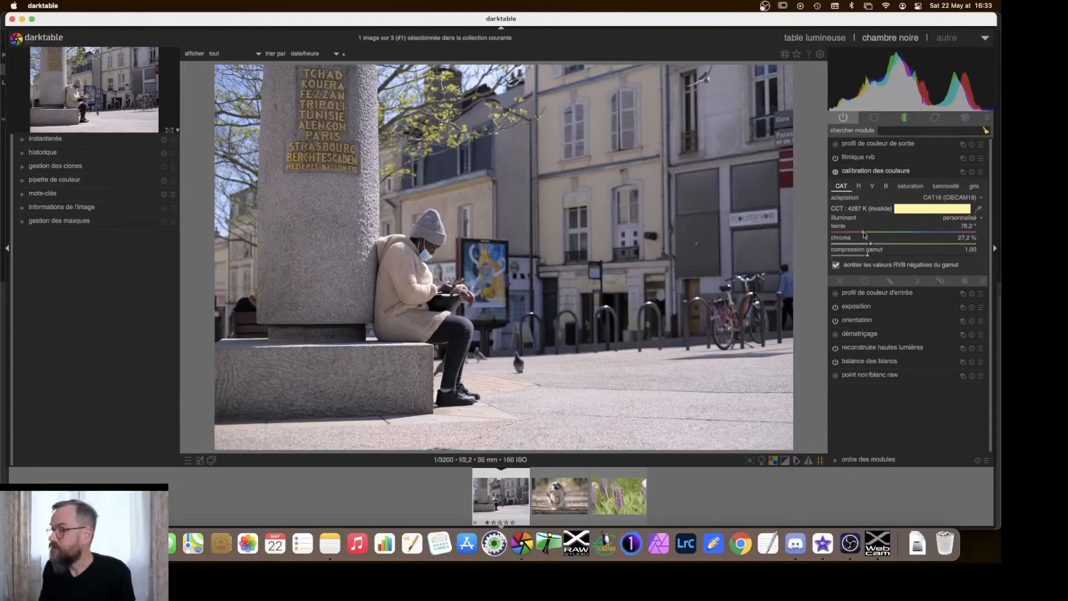
left_click_drag(863, 233, 901, 220)
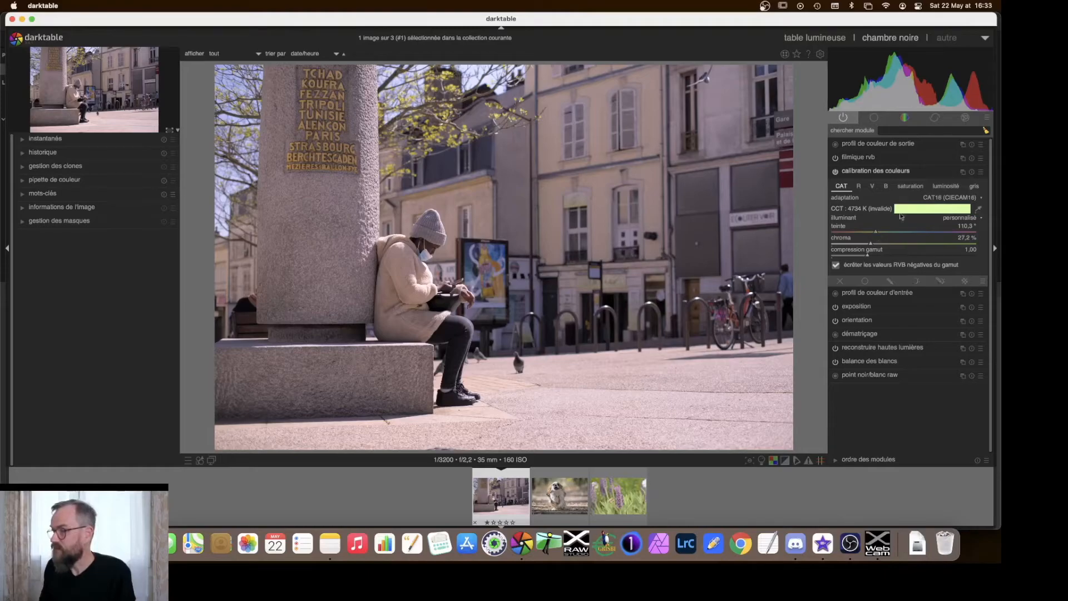
mouse_move(876, 234)
left_mouse_down()
mouse_move(845, 236)
mouse_move(863, 235)
left_mouse_up()
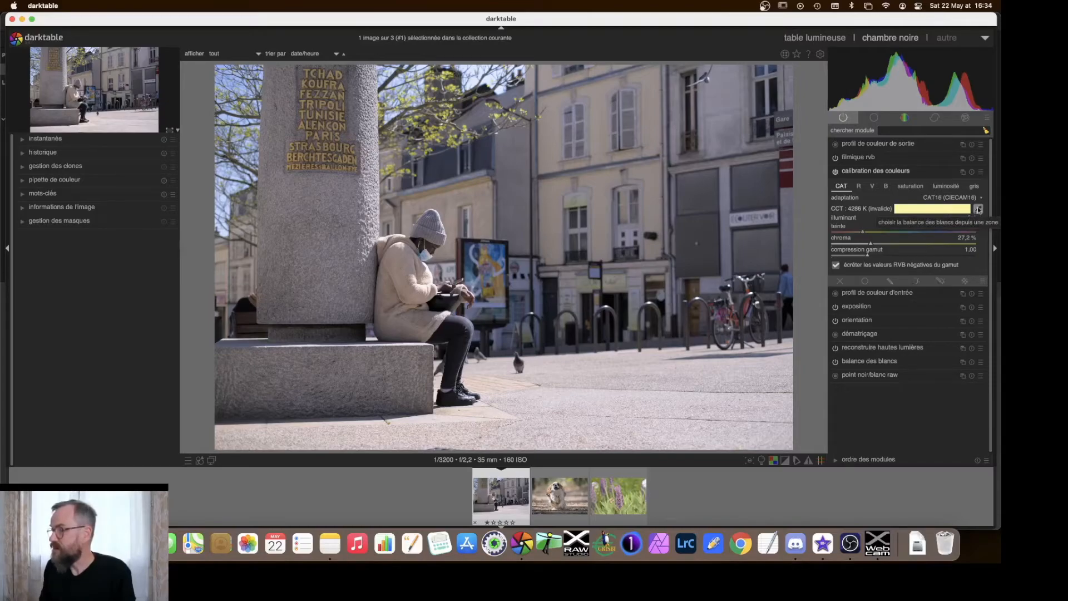
- Sample the color calibration white balance from the monument, the building facade and the poster, finishing with a rectangle on the sunlit pavement
left_click(978, 209)
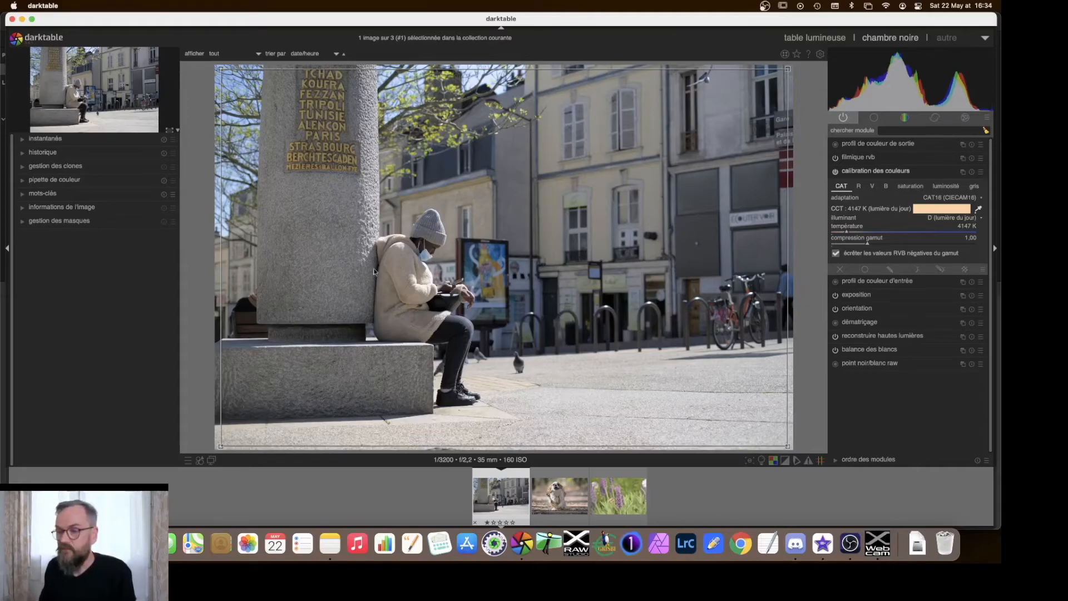
left_click(282, 199)
left_click_drag(280, 194, 335, 283)
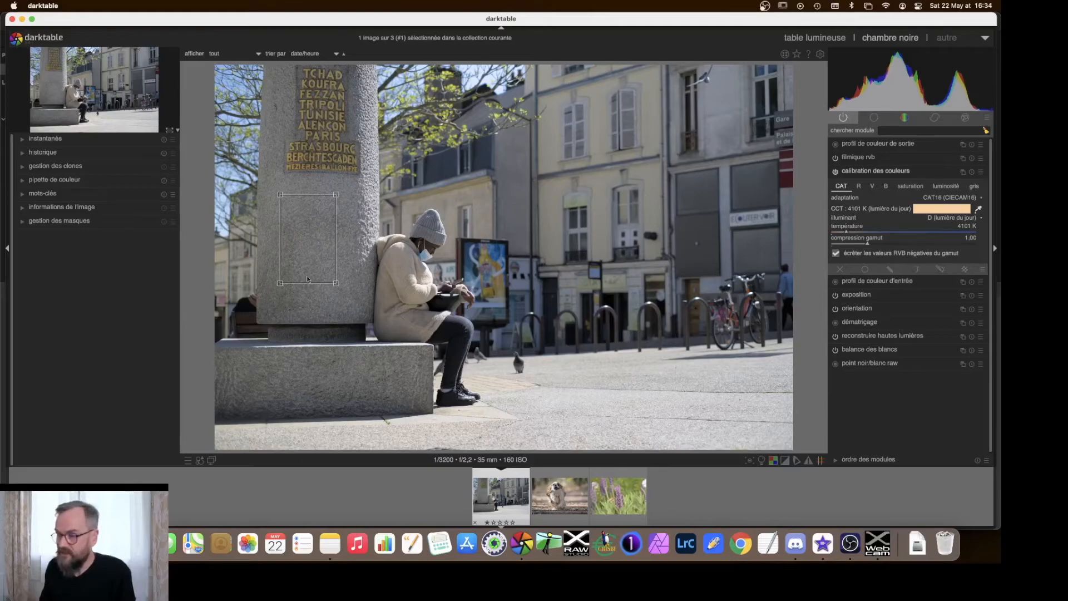
left_click_drag(543, 201, 557, 247)
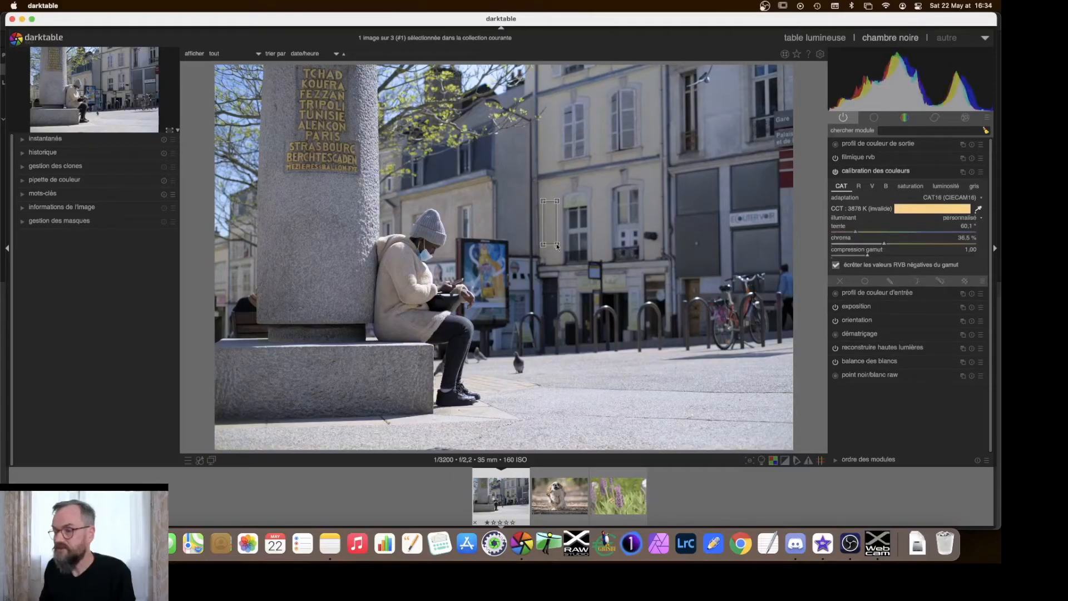
left_click_drag(473, 252, 504, 288)
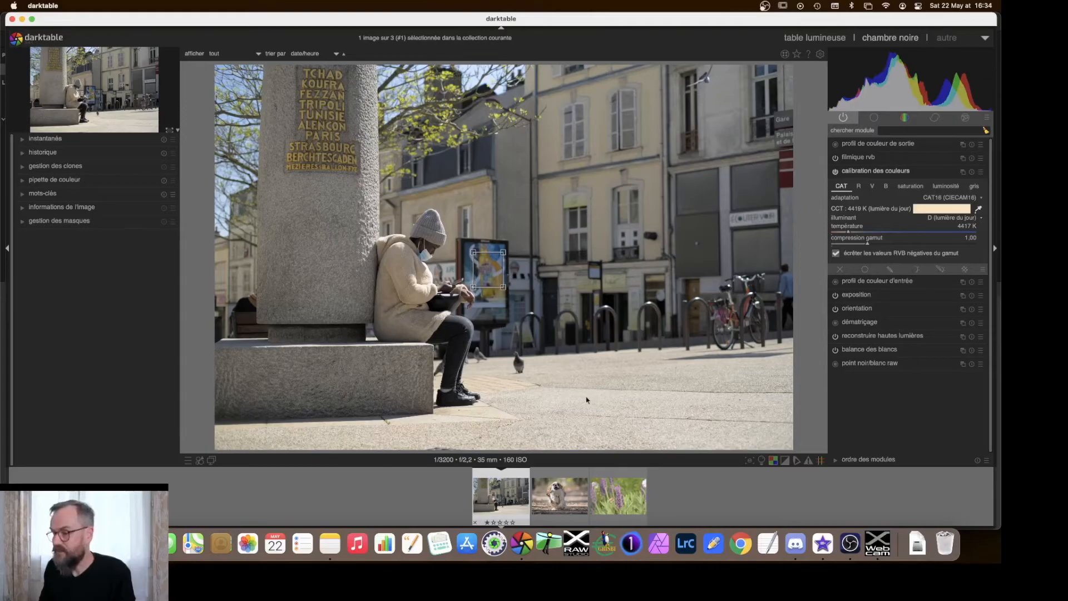
left_click_drag(576, 393, 674, 417)
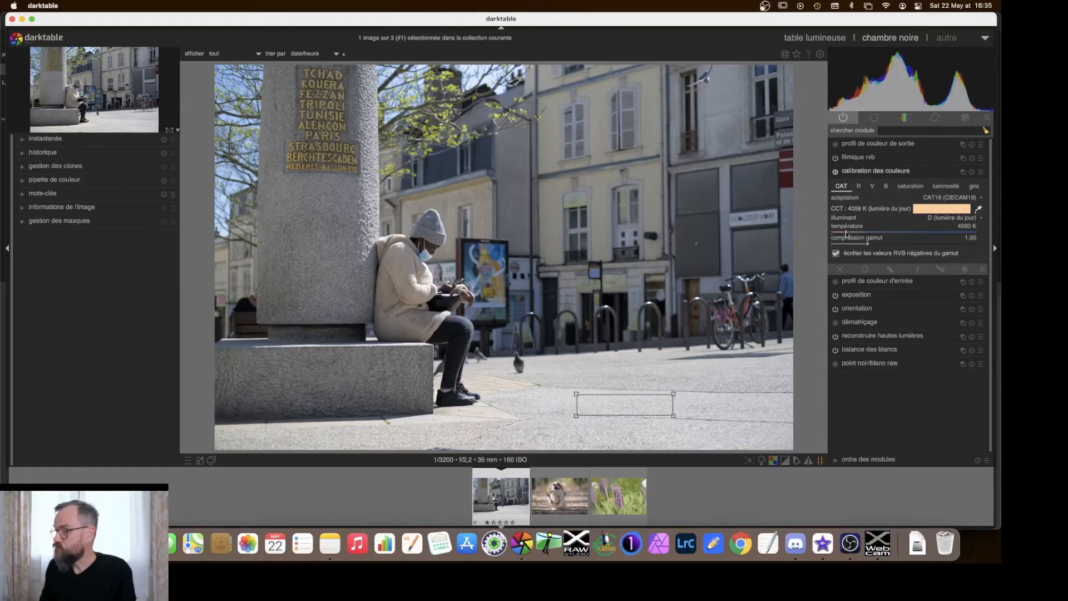
- Try illuminant temperatures of about 10545 K and 4038 K, restoring the white balance sampled from the pavement after each
left_click_drag(846, 233, 886, 234)
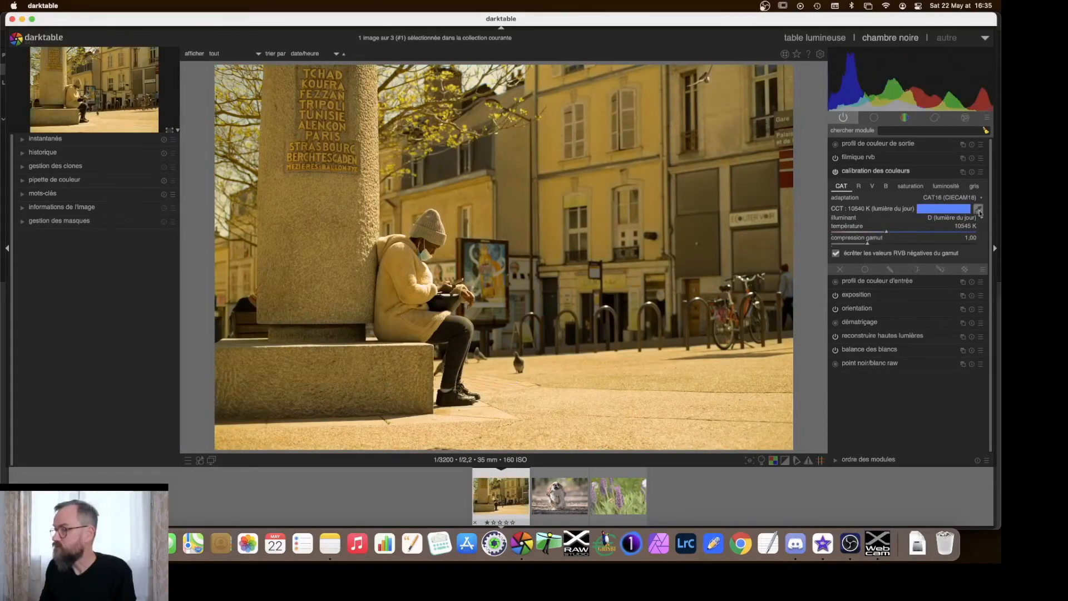
left_click(978, 209)
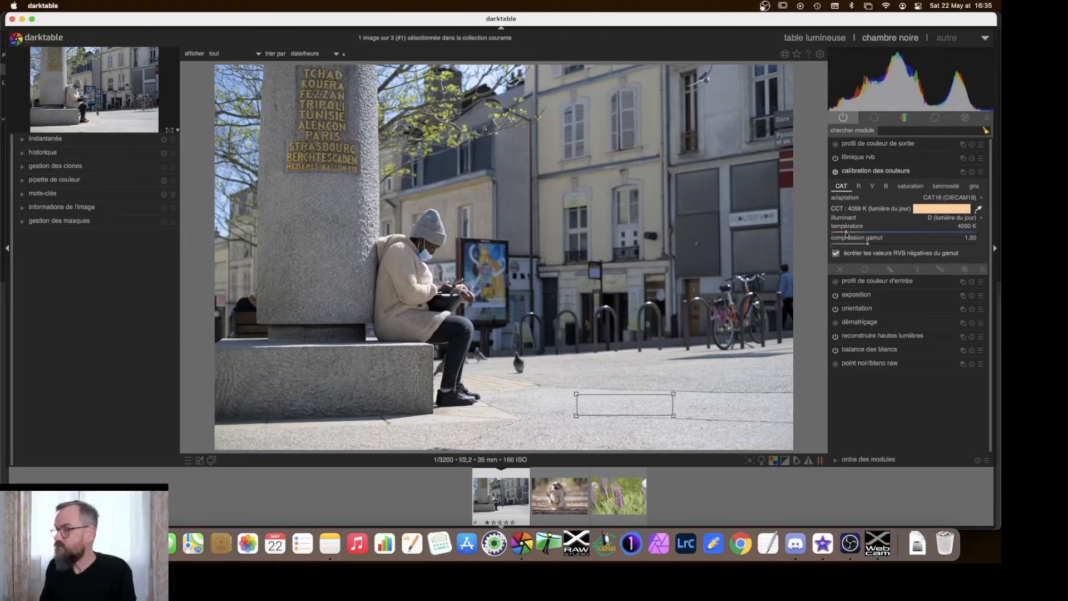
right_click(846, 234)
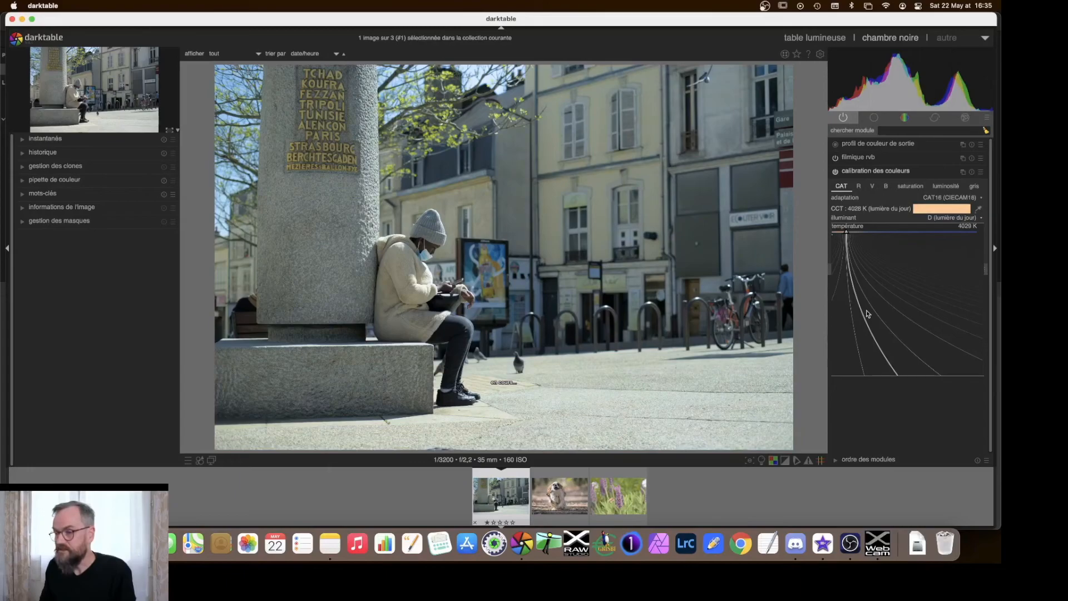
left_click(888, 360)
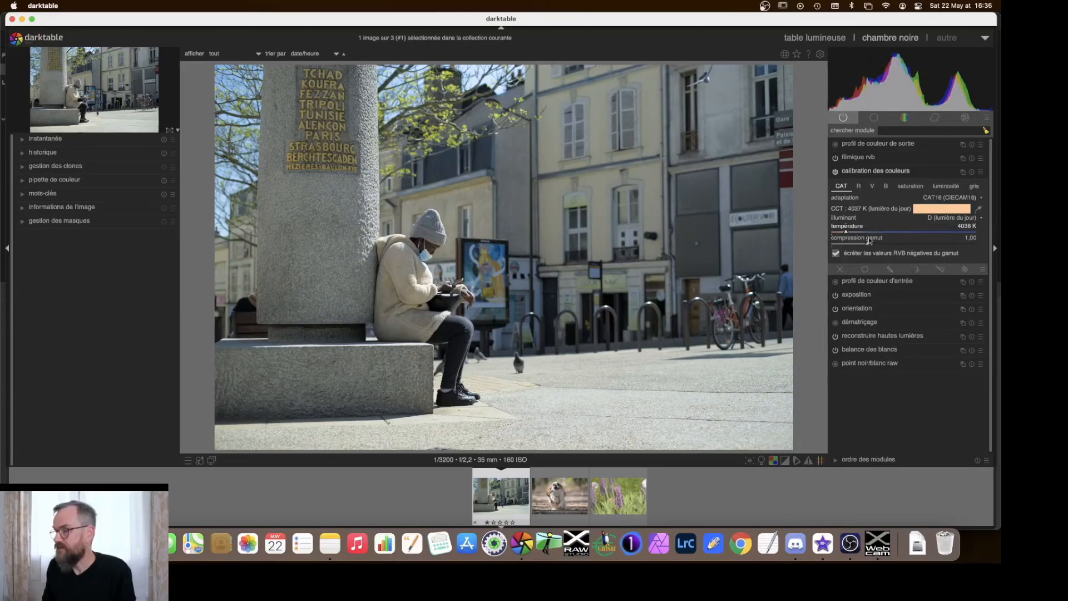
left_click(978, 210)
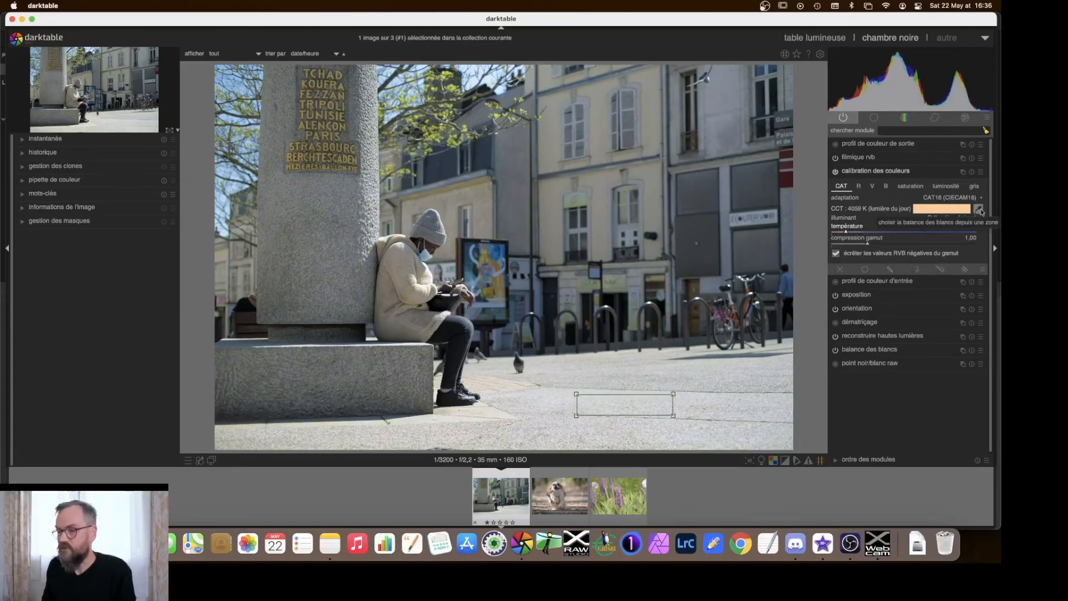
- Collapse color calibration, return to the lighttable and open the photo of the bee and lavender in the darkroom
left_click(869, 172)
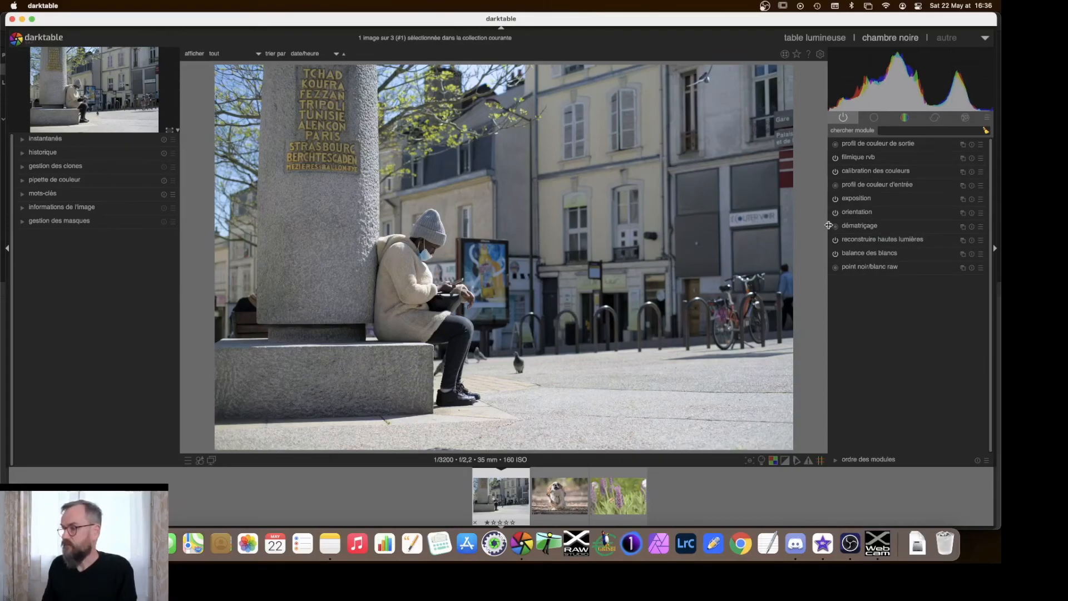
left_click(792, 38)
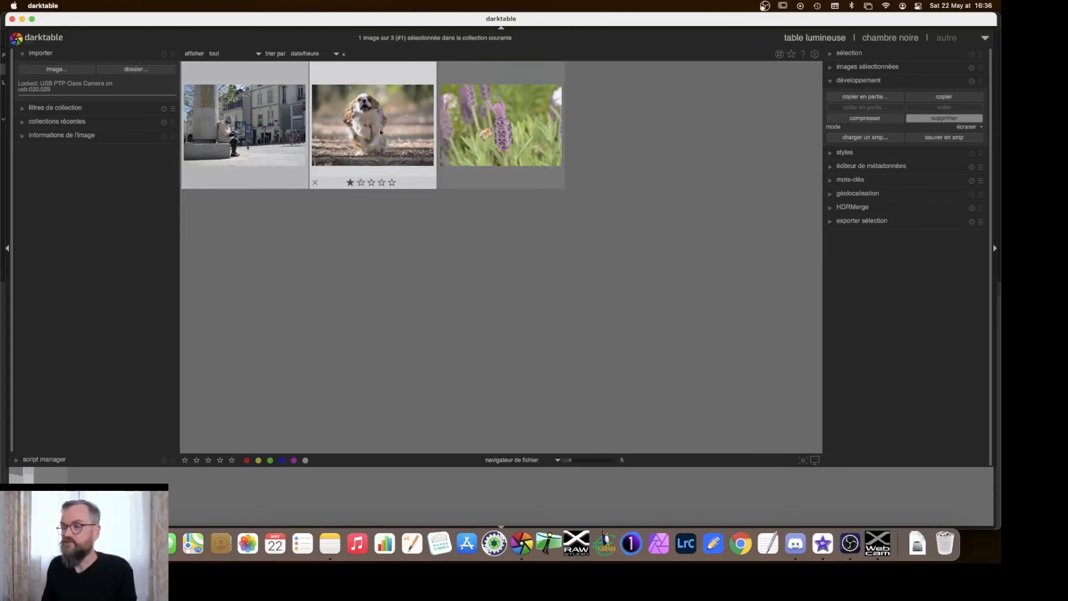
left_click(475, 130)
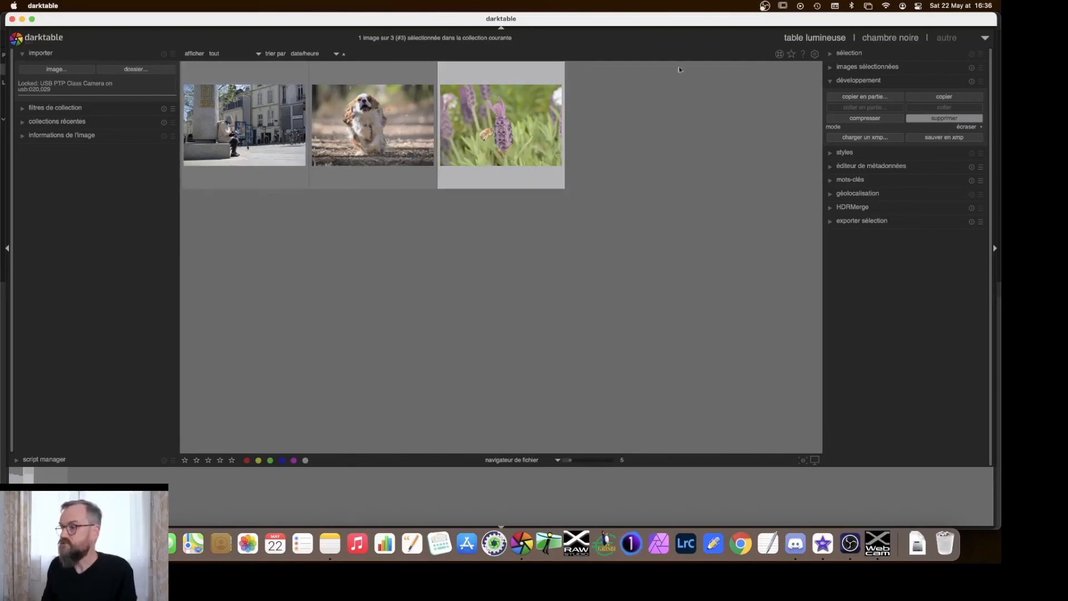
left_click(901, 38)
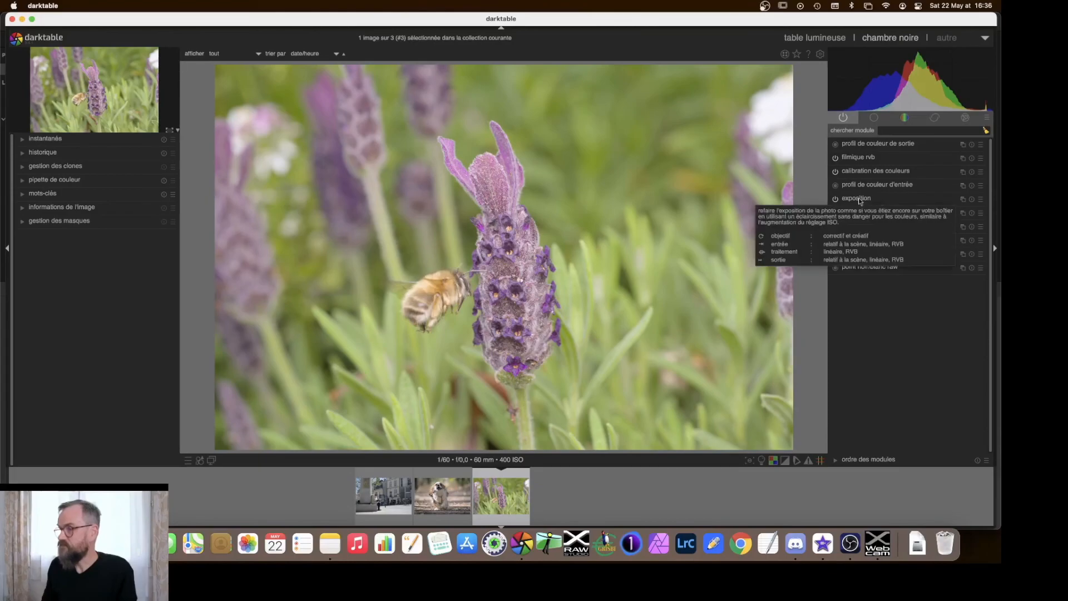
- Set the lavender photo's illuminant hue to about 101.2° in color calibration, and return to the lighttable
left_click(860, 158)
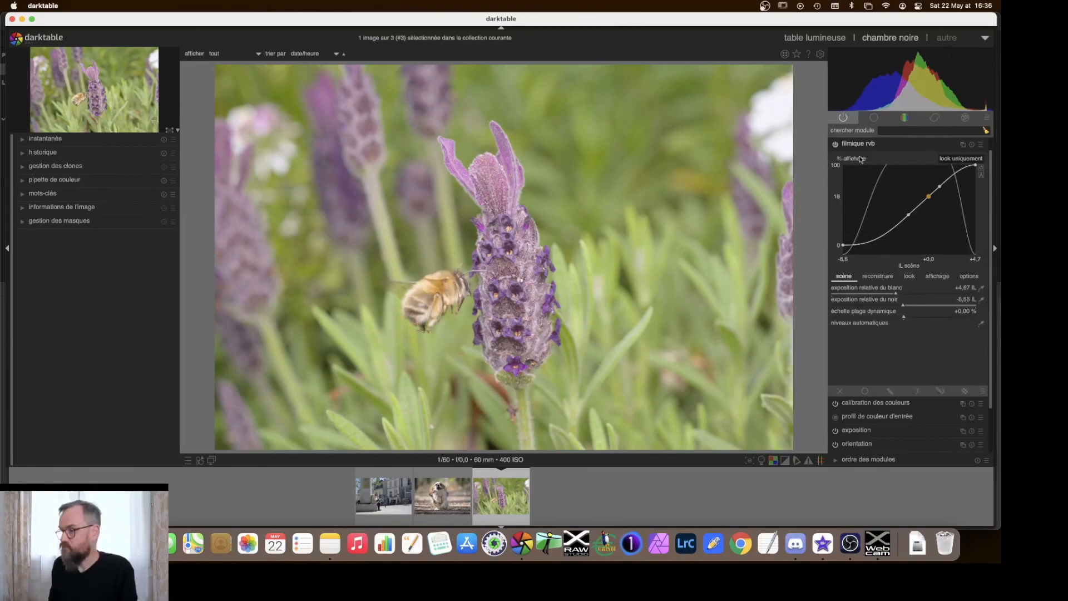
left_click(855, 144)
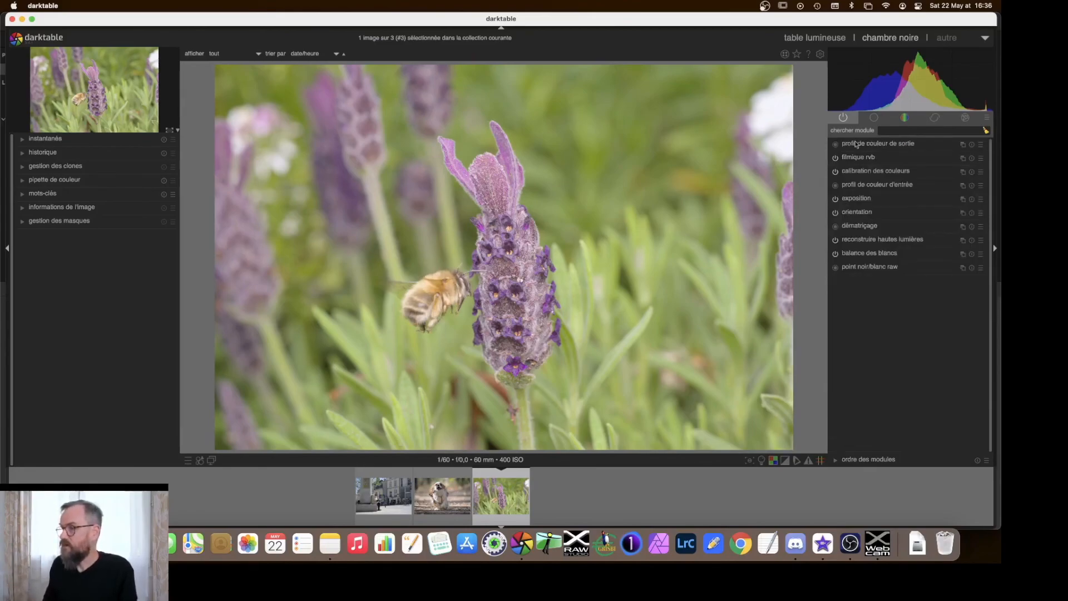
left_click(871, 173)
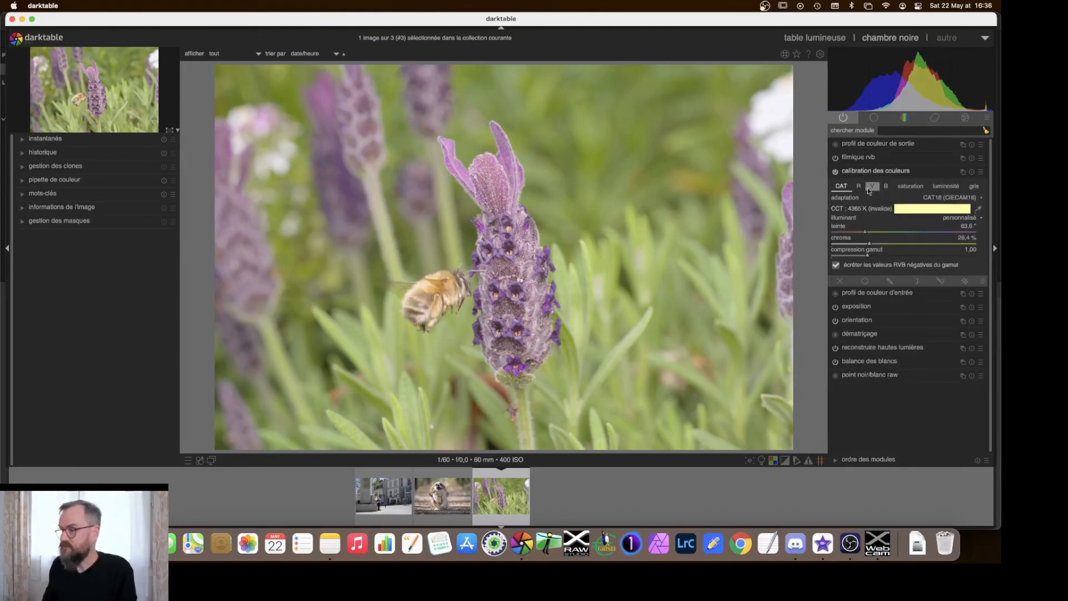
right_click(866, 234)
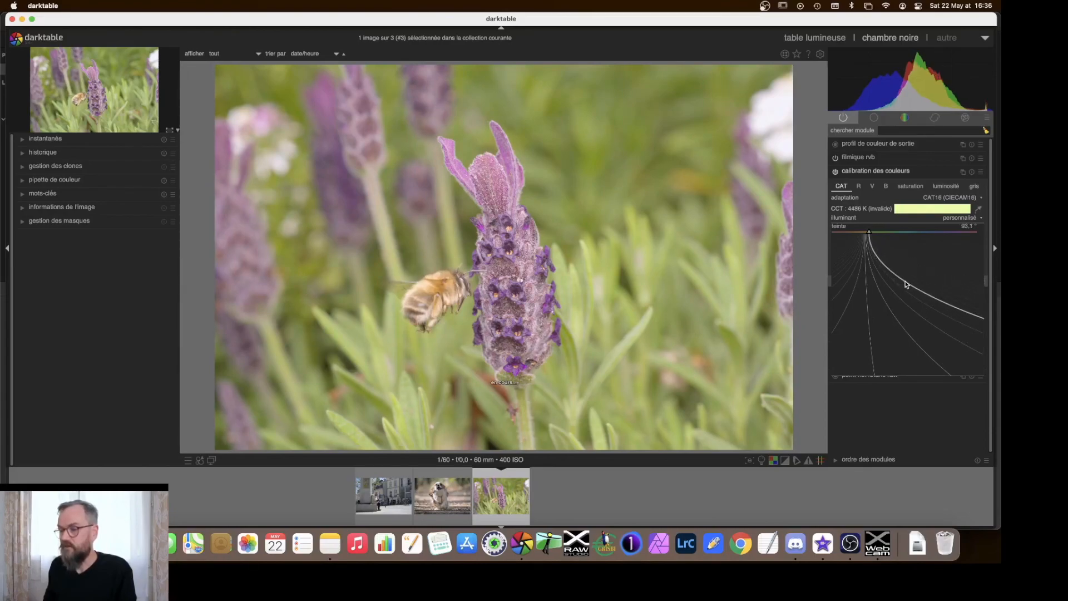
left_click(912, 285)
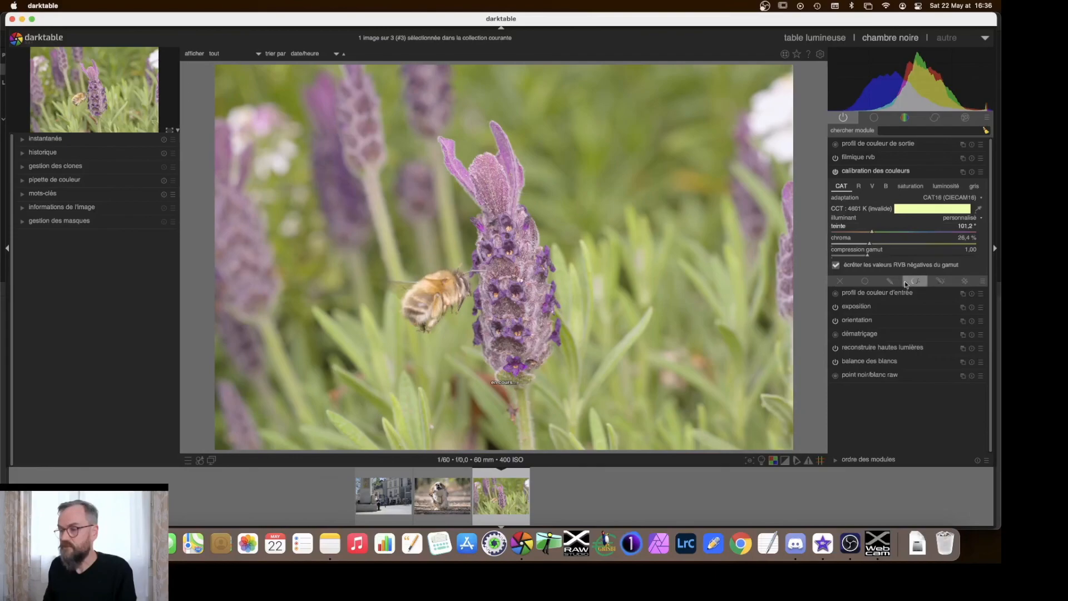
left_click(870, 173)
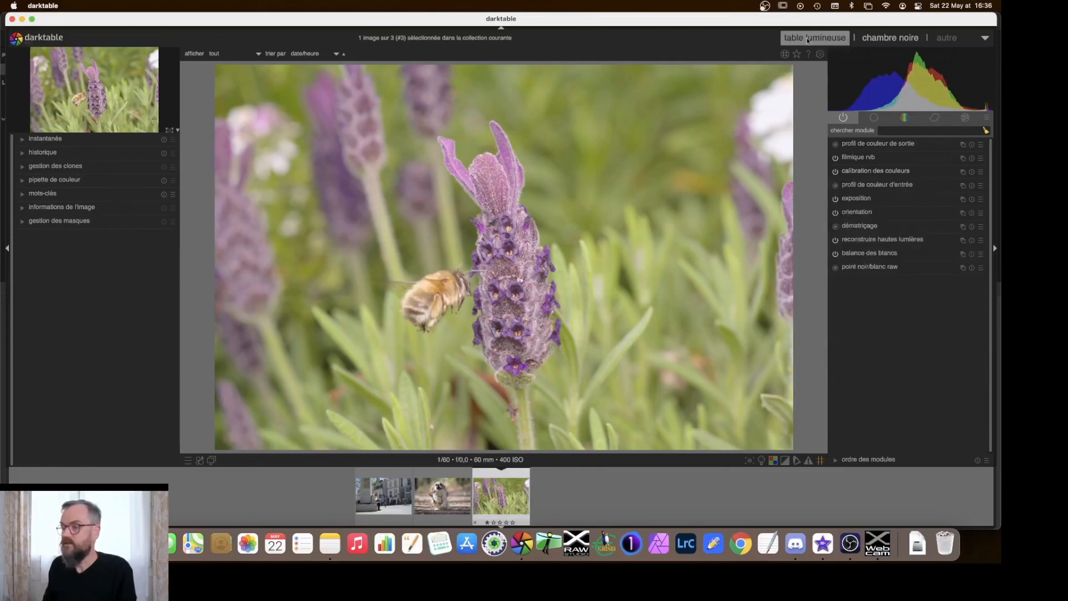
left_click(808, 39)
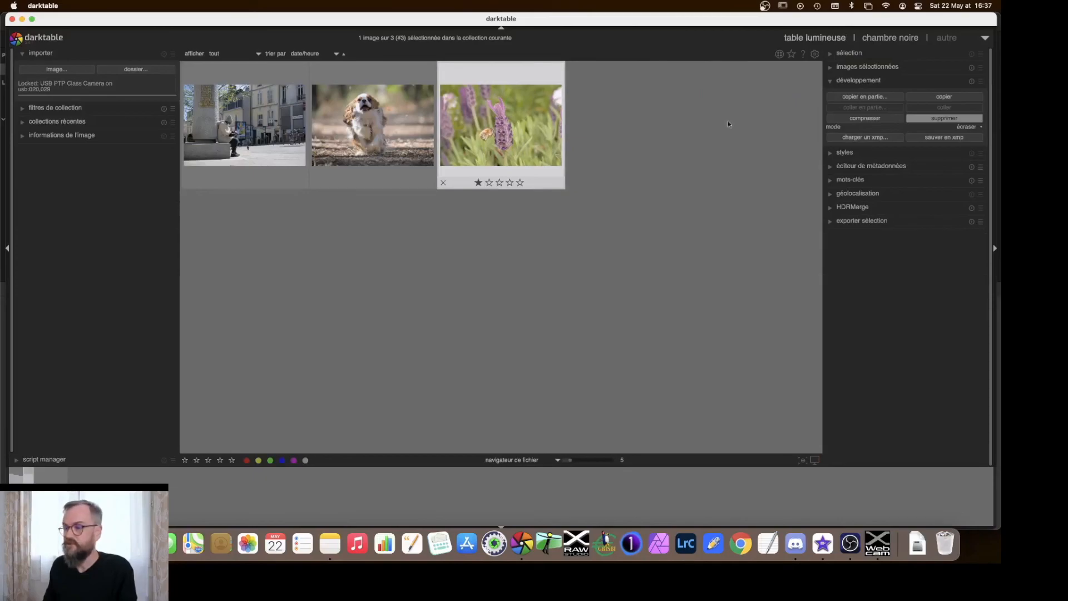